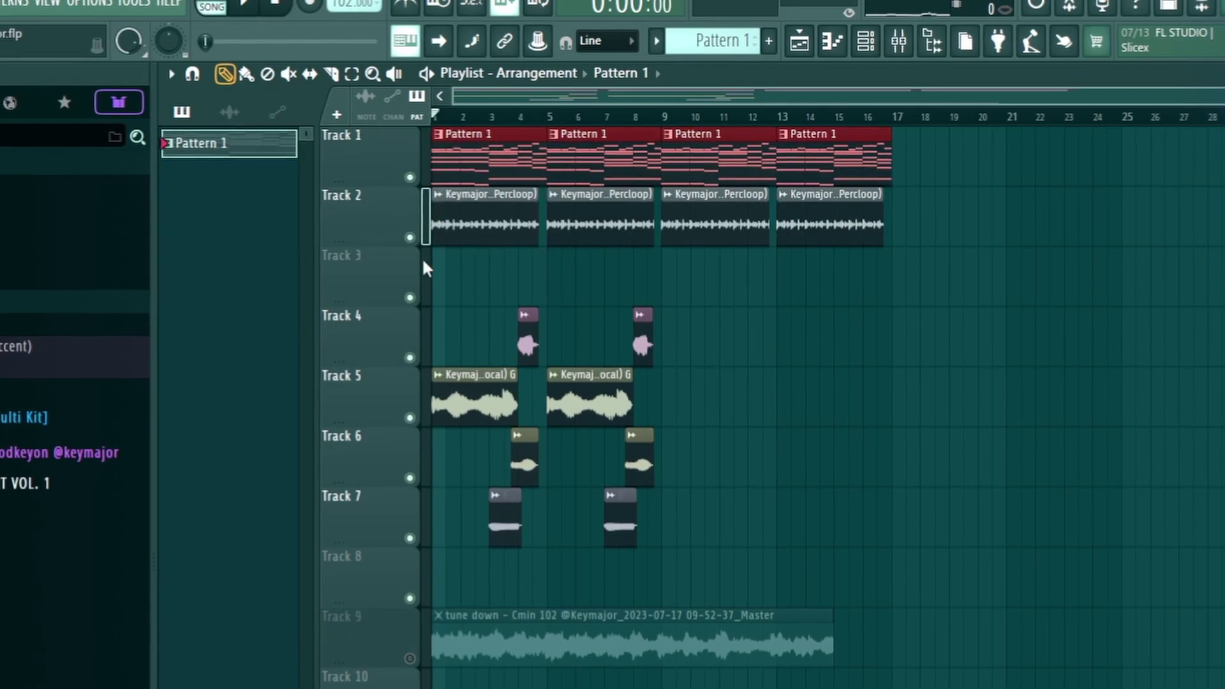
- Close the Analog Lab V window and play the existing chord and melody pattern in the piano roll
left_click_drag(386, 335, 382, 514)
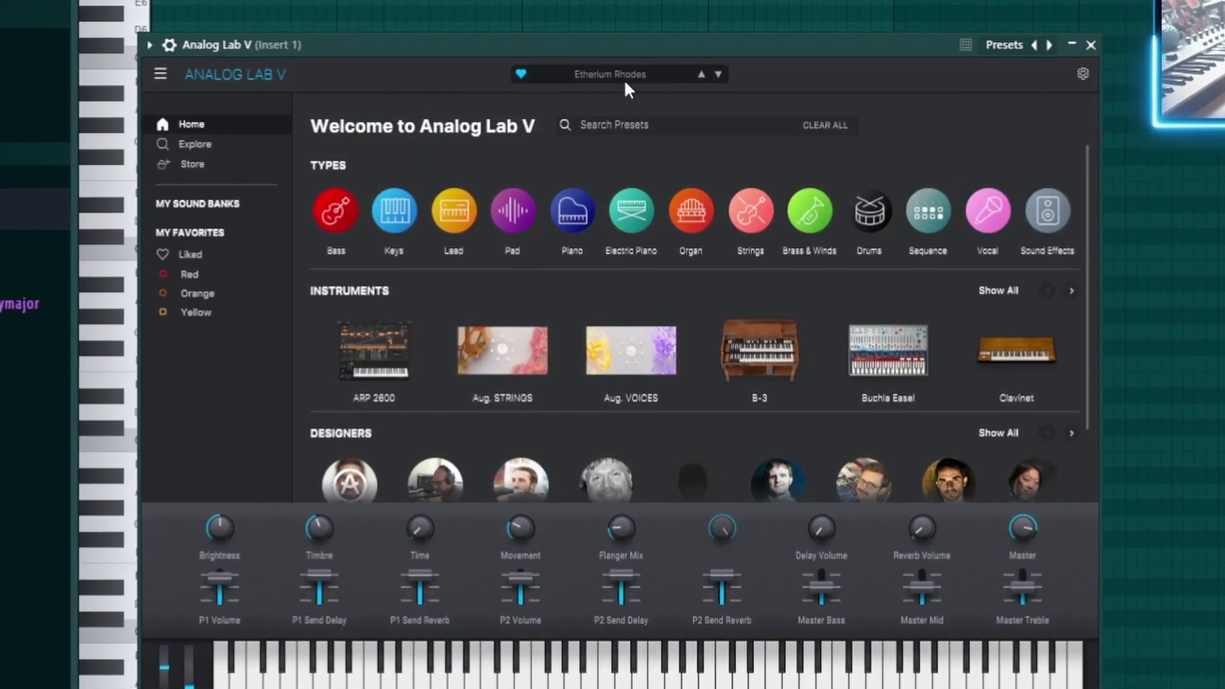
left_click(1091, 46)
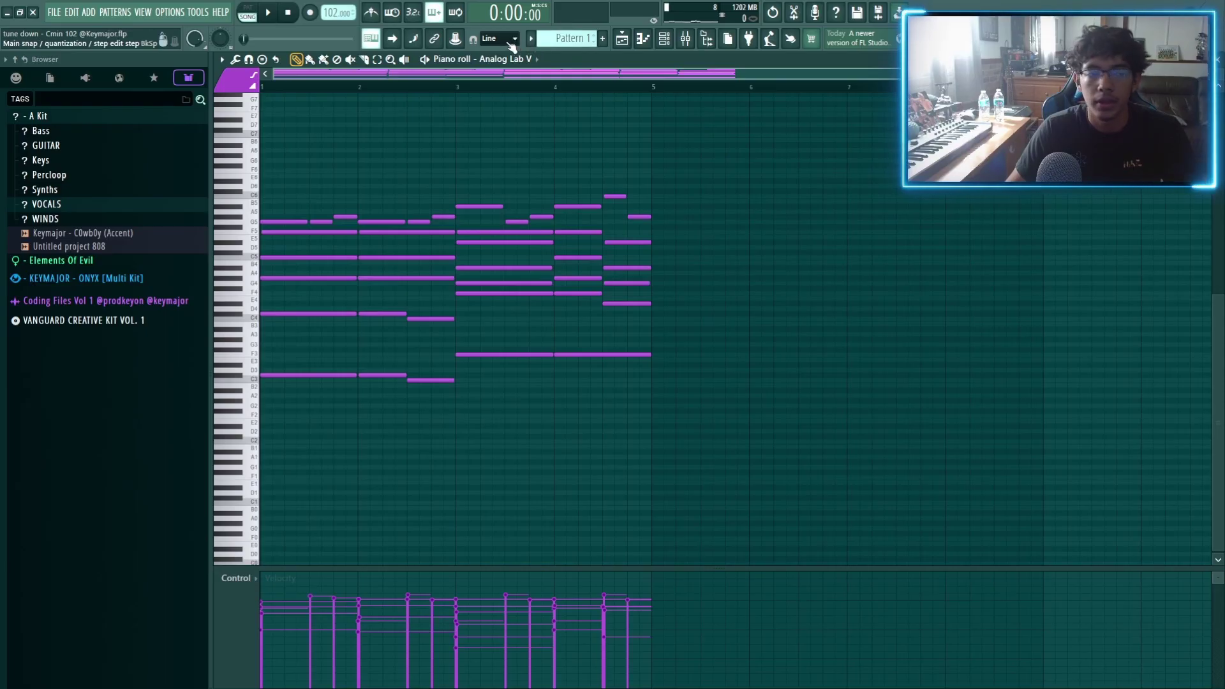
key("space")
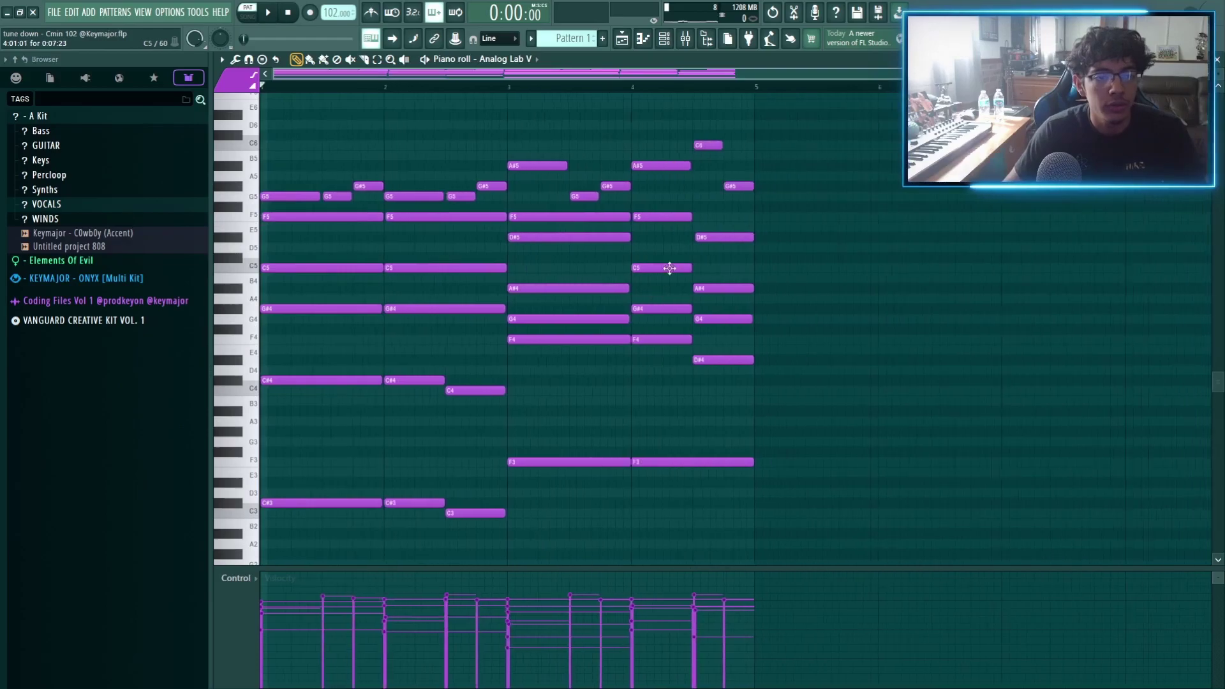
- Strip the pattern down to its bass line by deleting the melody, the chord notes and the octave layer from C4 to F4
scroll(872, 369, "down", 1)
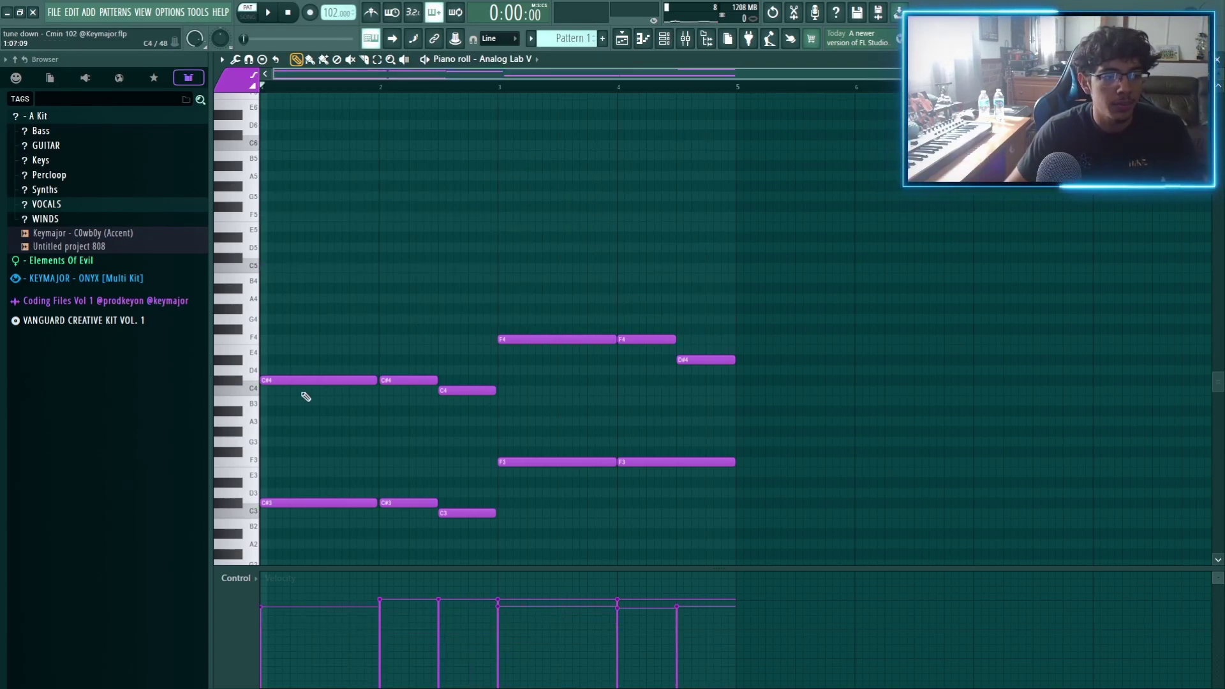
left_click_drag(250, 400, 249, 339)
key("Delete")
scroll(474, 228, "down", 3)
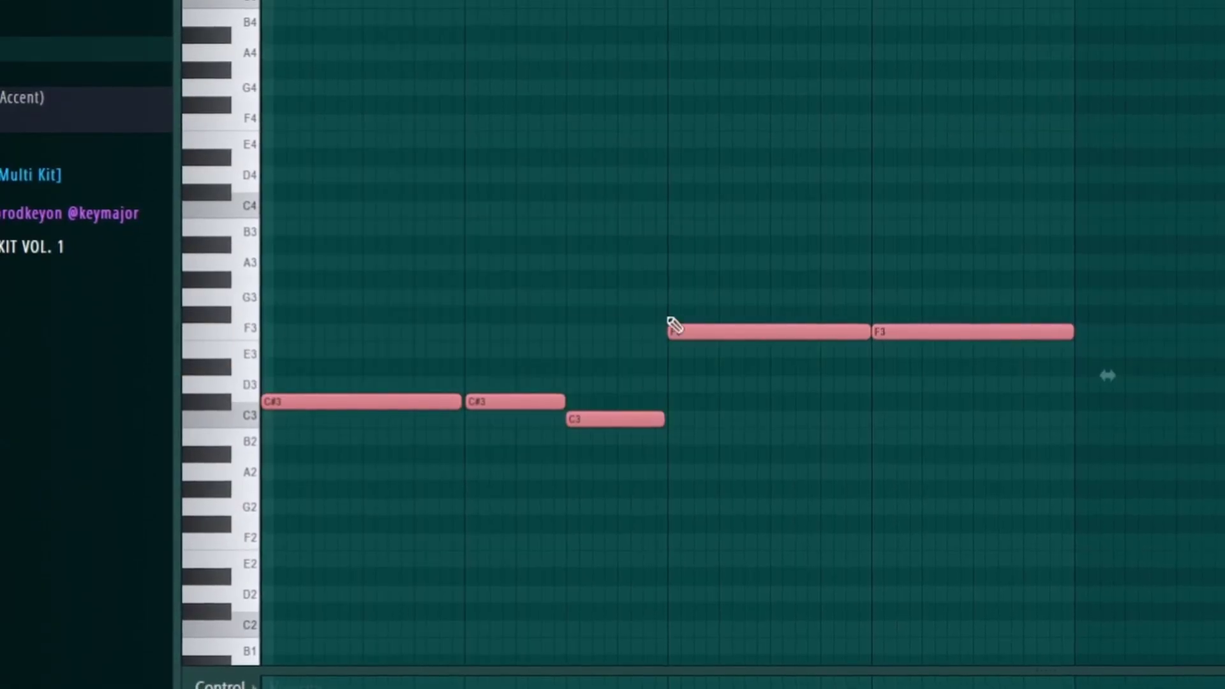
left_click_drag(757, 353, 982, 268)
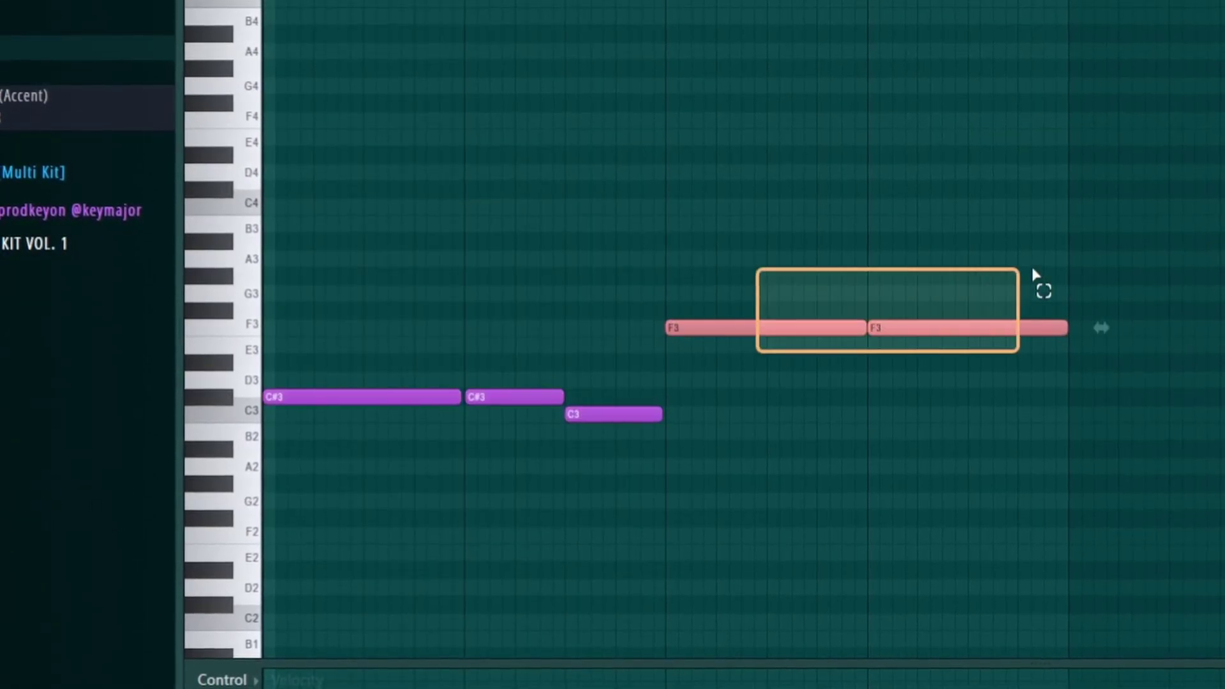
left_click_drag(745, 285, 1033, 402)
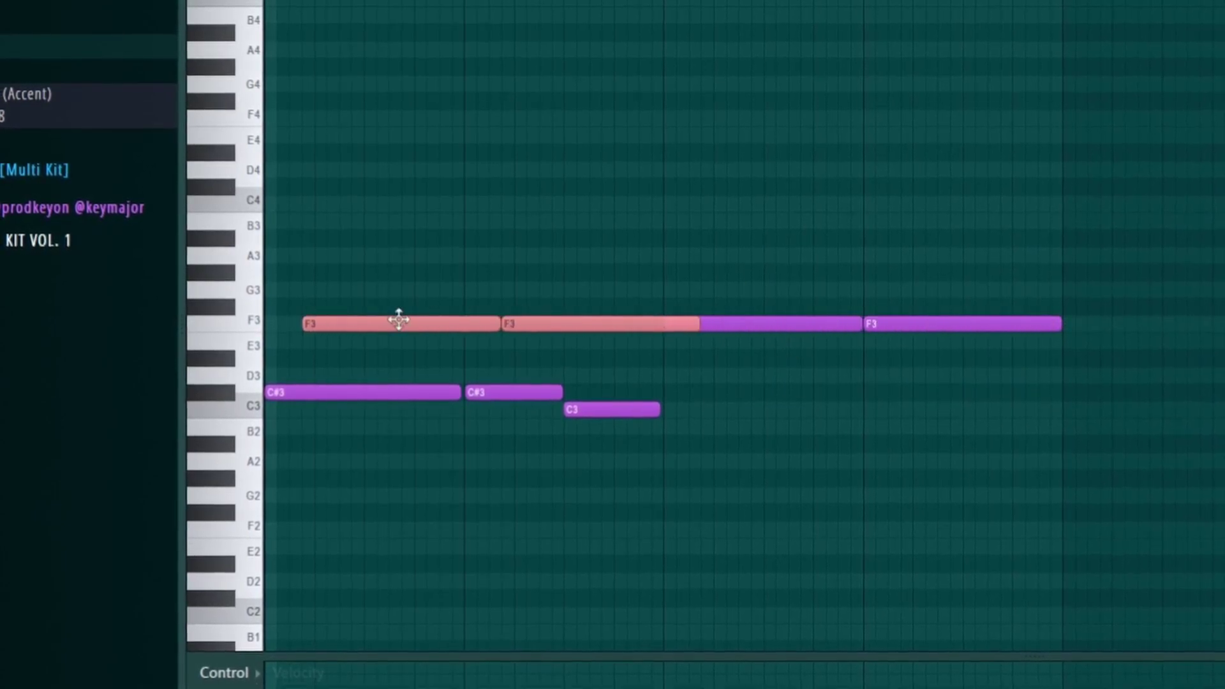
key("shift+Down")
key("shift+Down")
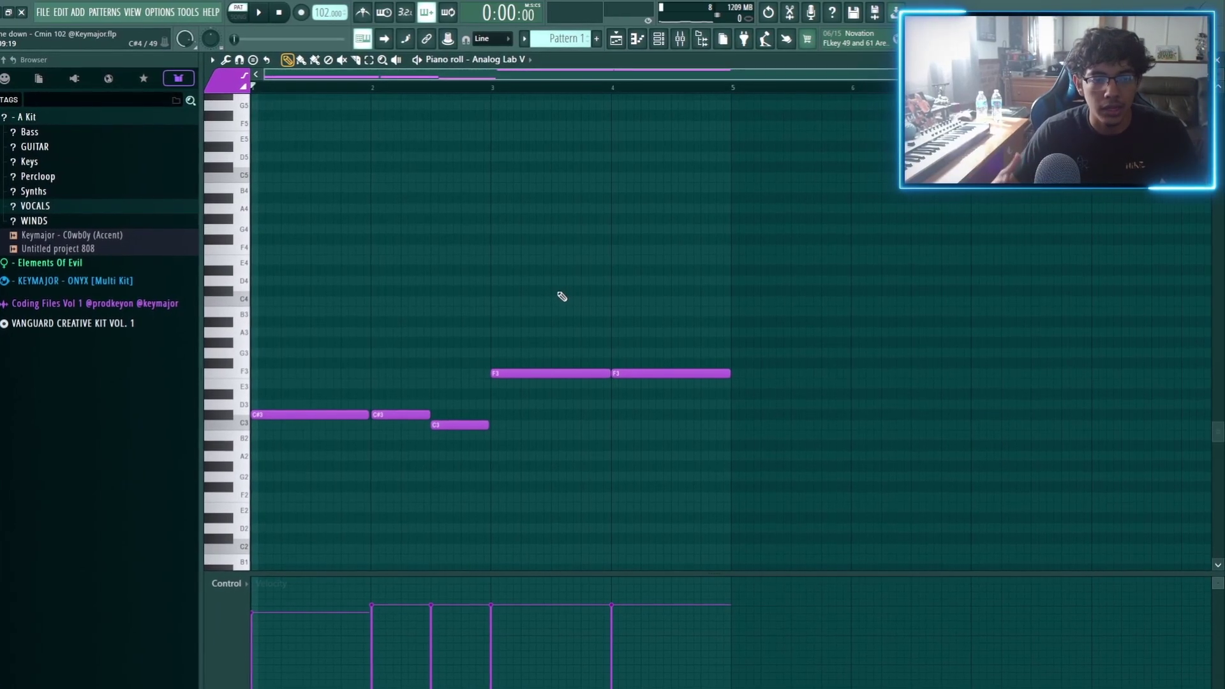
left_click_drag(539, 301, 645, 391)
key("ctrl+b")
- Copy the whole bass line one octave up to C#4, C4 and F4
scroll(548, 274, "down", 1)
left_click_drag(483, 309, 525, 374)
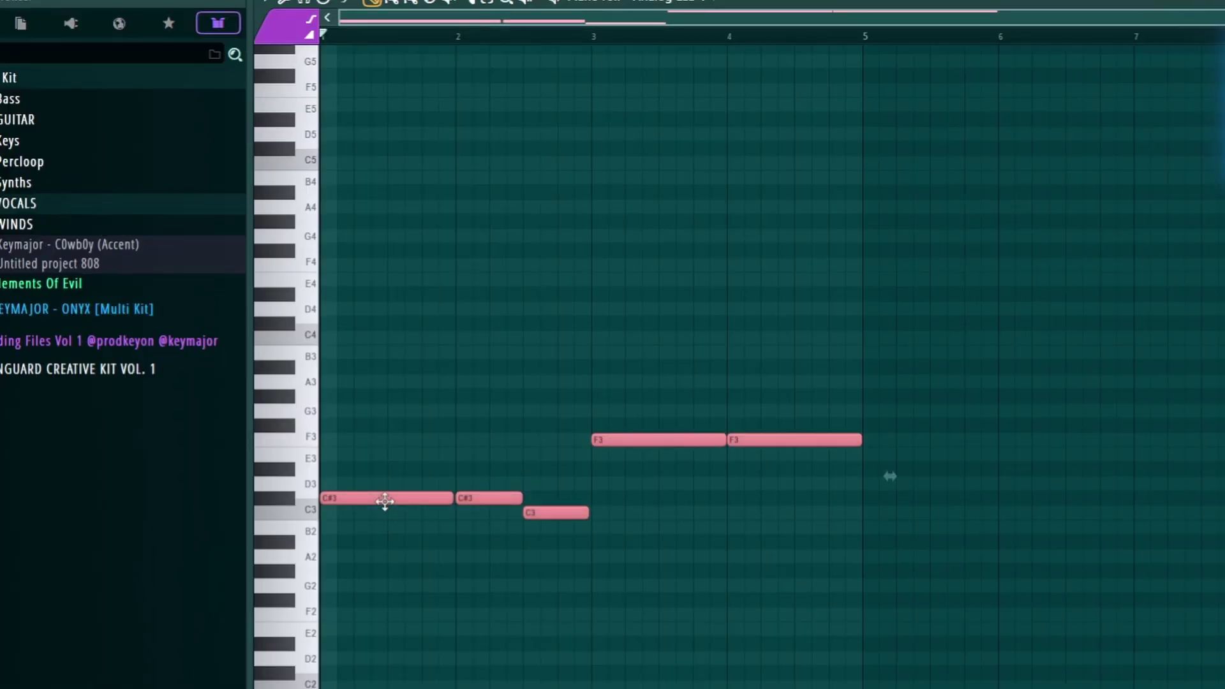
key("ctrl+Up")
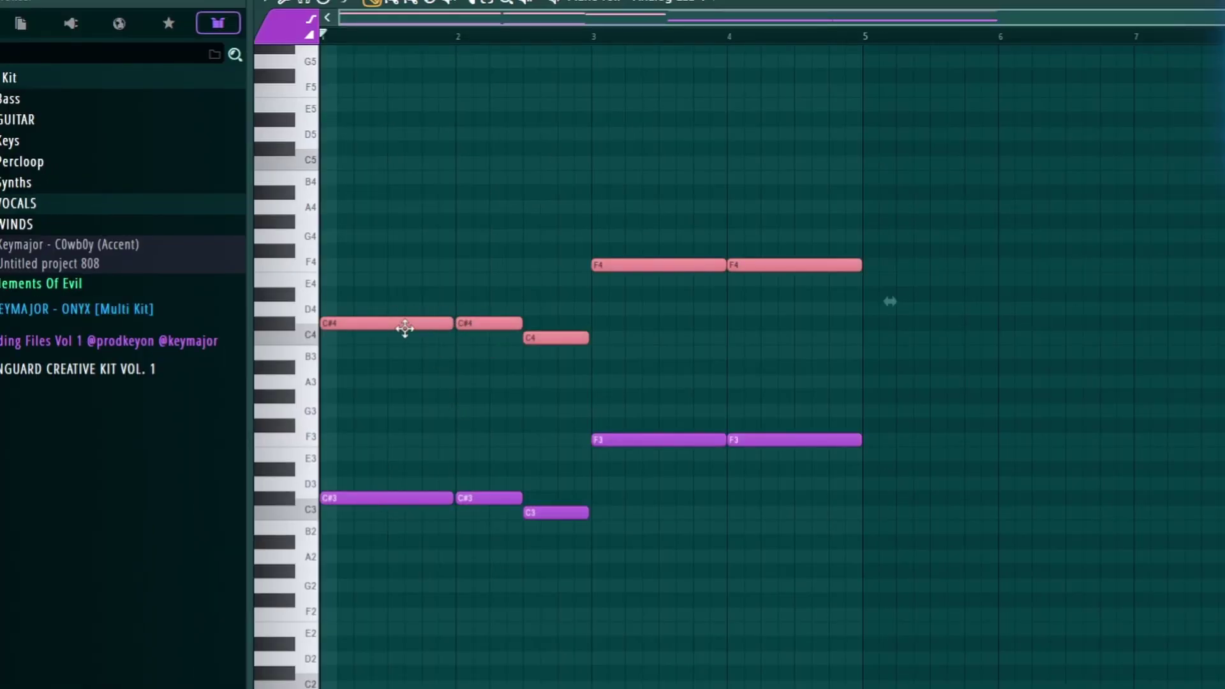
- Add fifths seven semitones above the octave layer, on G#4, G4 and C5, and play the result
key("shift+Up")
key("shift+Up")
key("shift+Up")
key("shift+Up")
key("shift+Up")
key("shift+Up")
key("shift+Up")
key("space")
left_click(425, 152, "ctrl")
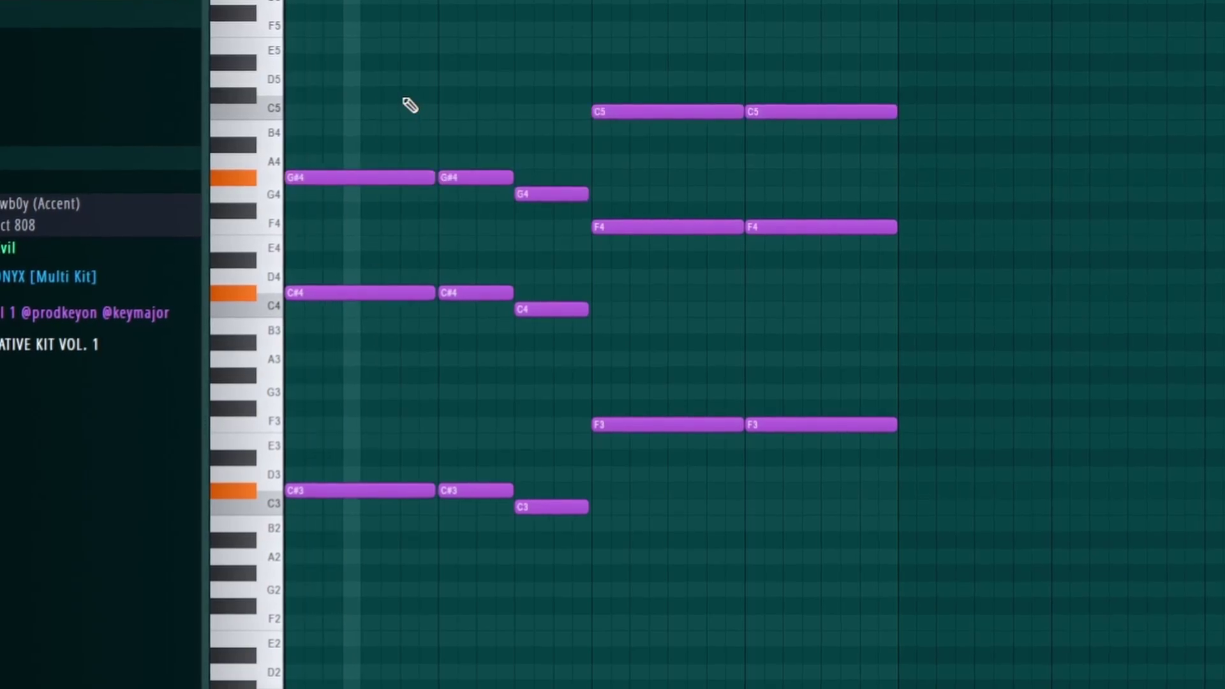
- Add two notes above the G#4 in bar 1, on C5 and F5
scroll(447, 108, "up", 2)
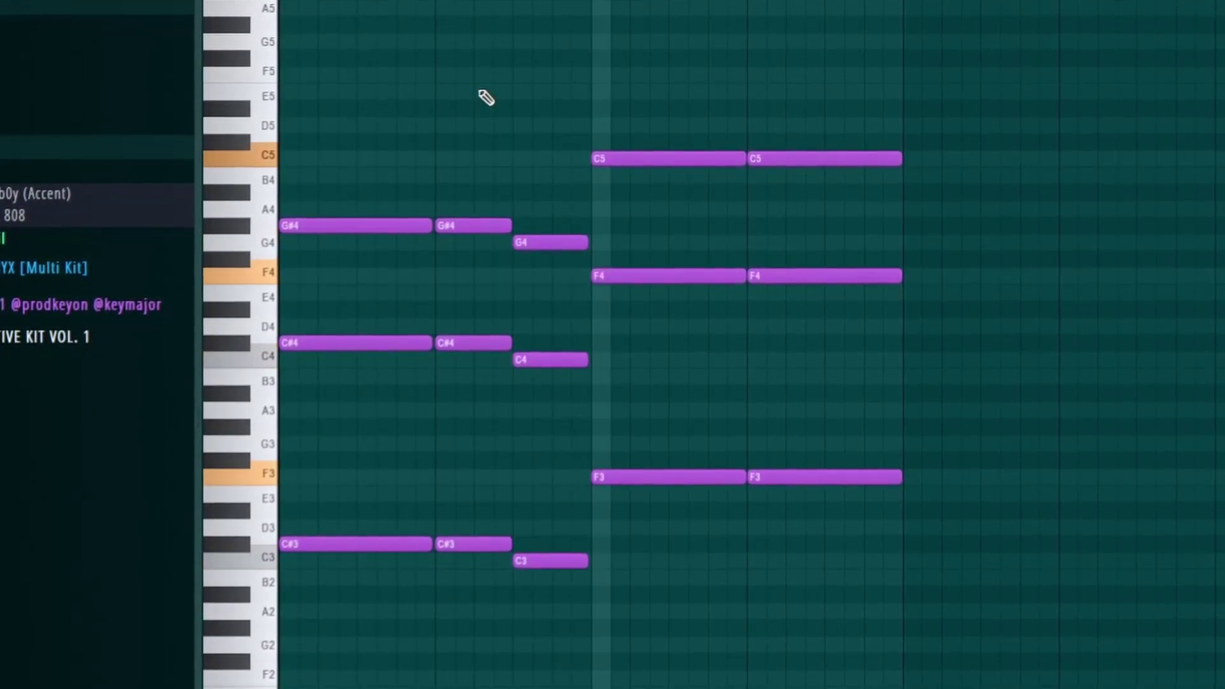
scroll(485, 97, "up", 2)
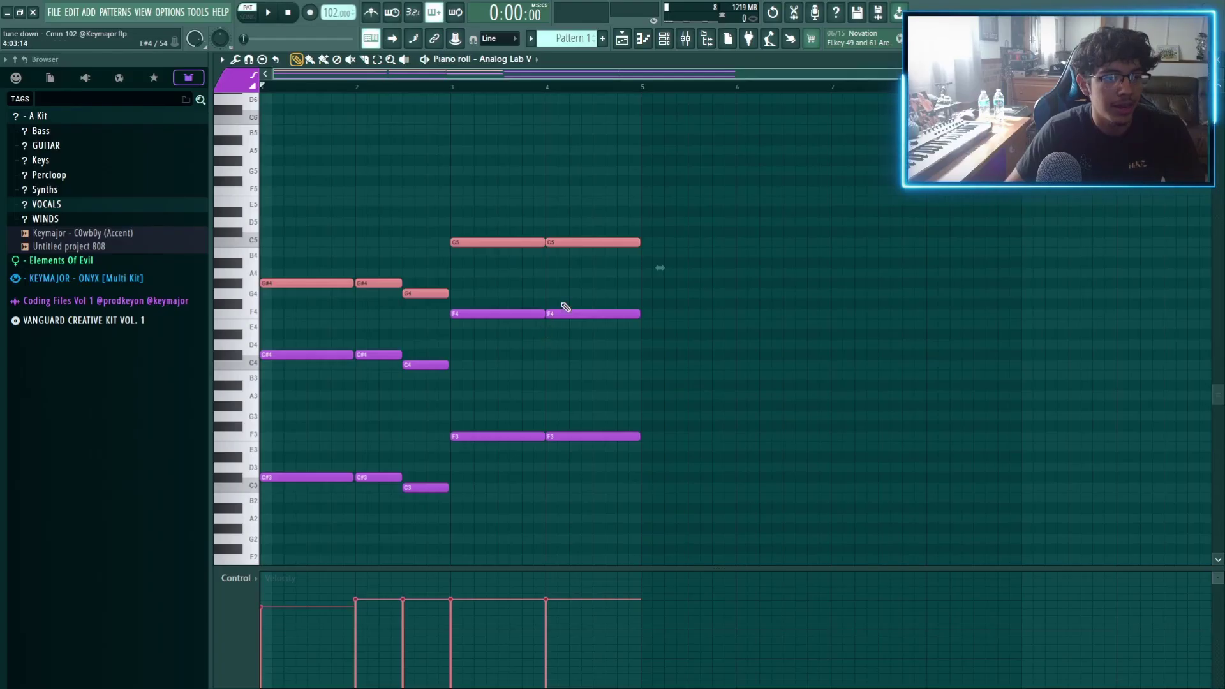
left_click_drag(588, 307, 314, 171)
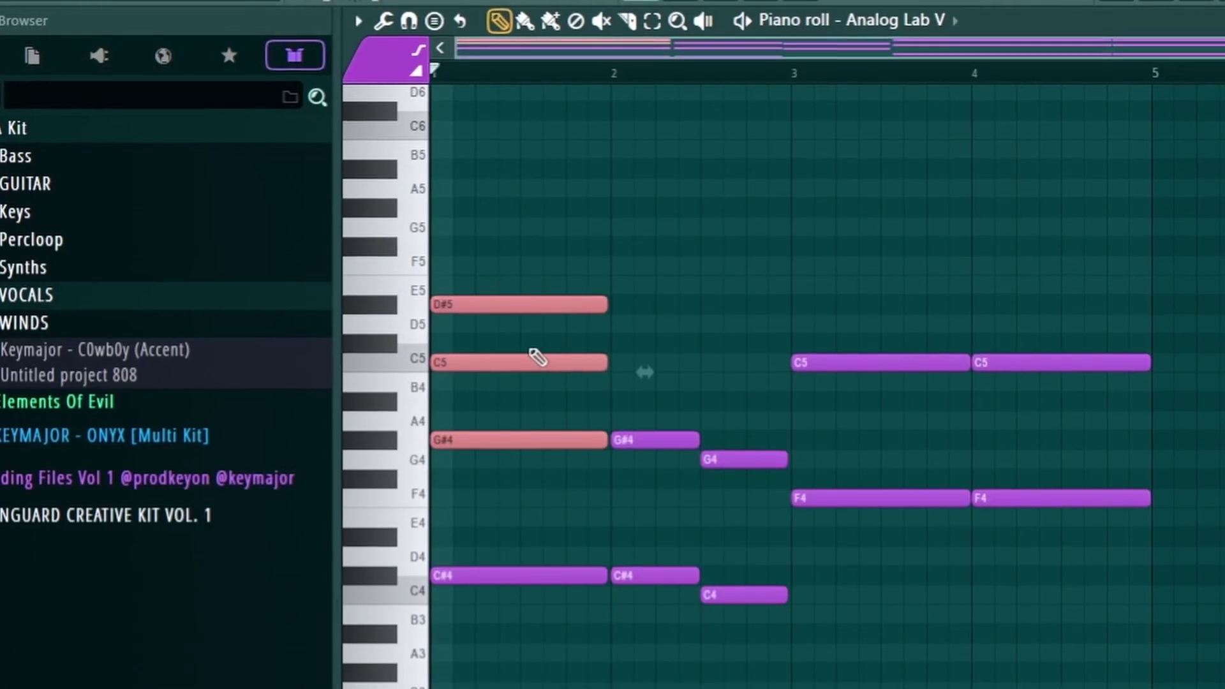
left_click(312, 234)
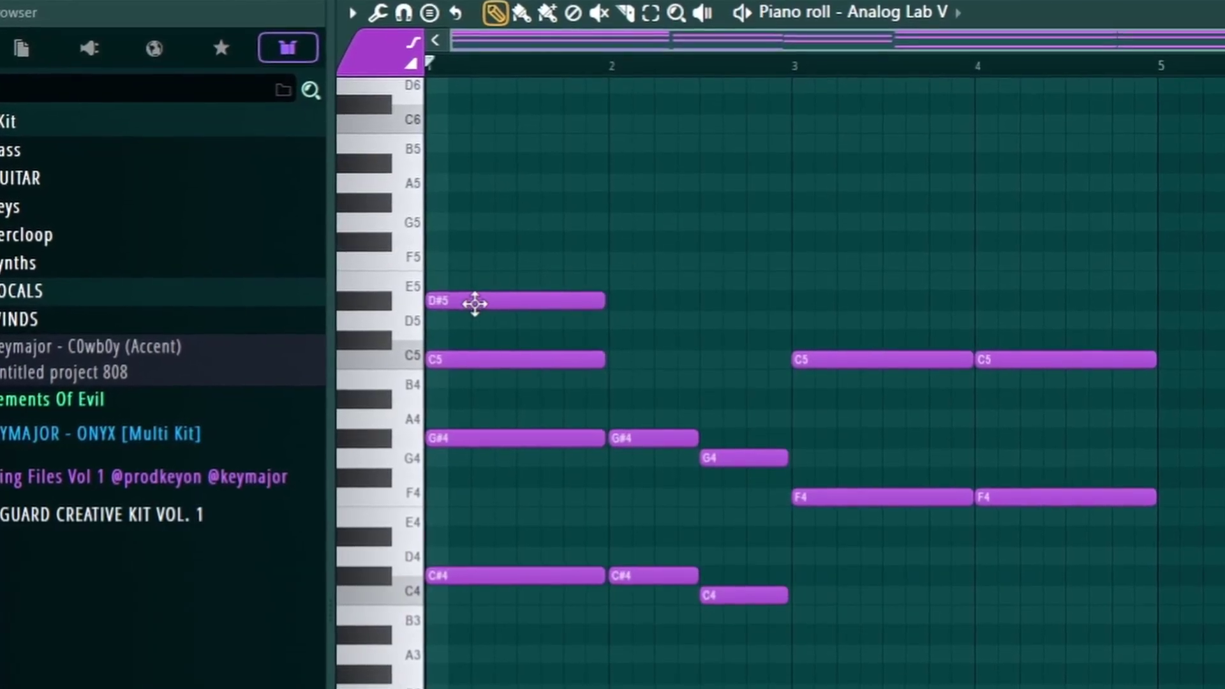
left_click_drag(451, 300, 449, 250)
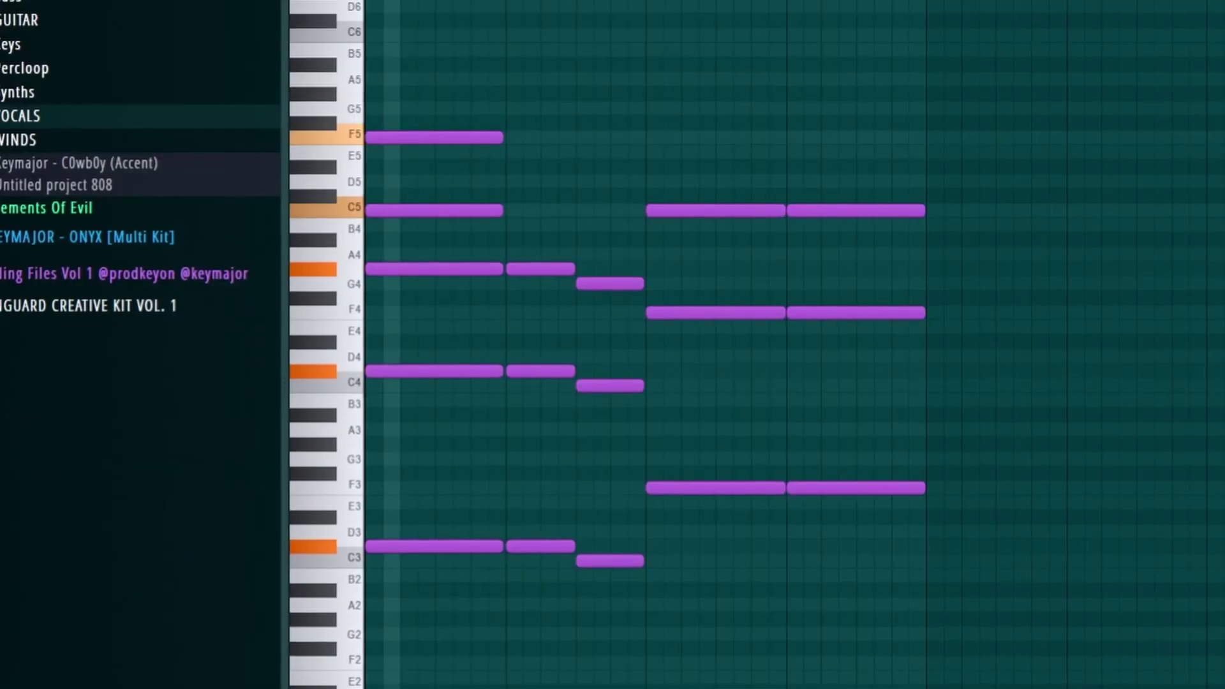
- Copy C5 and F5 into bar 2, hold G#4 through bar 2, and add G4 across bars 3 and 4
left_click_drag(482, 250, 586, 98)
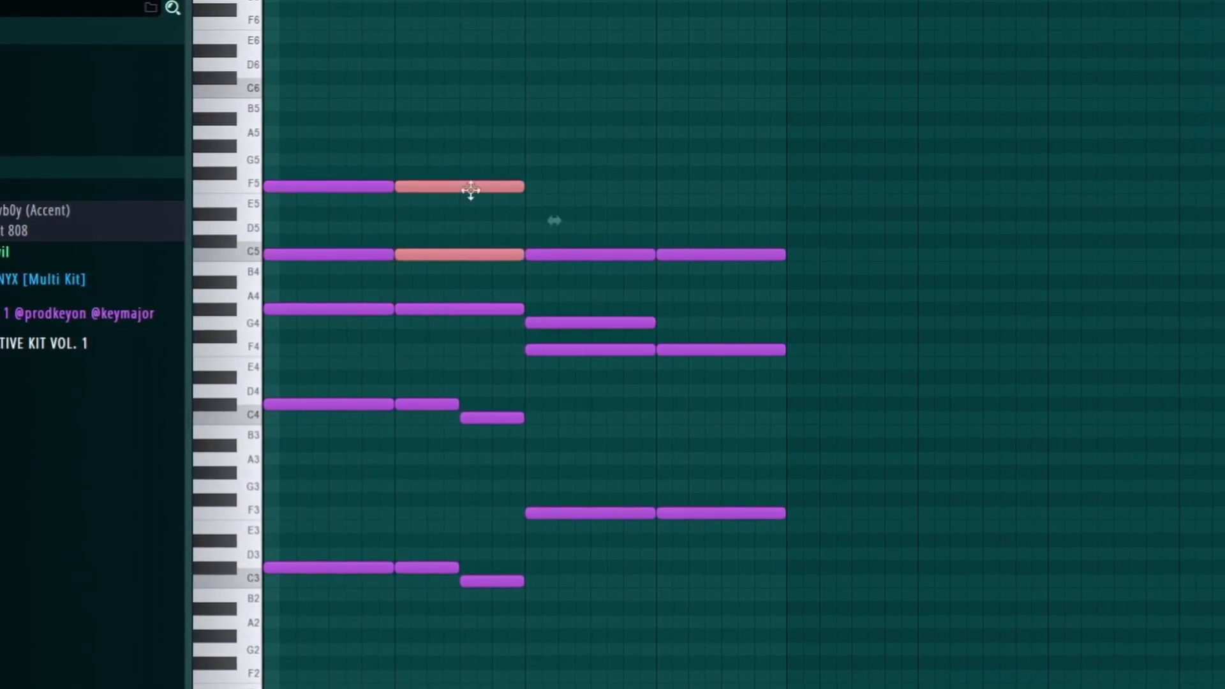
left_click_drag(482, 147, 307, 684)
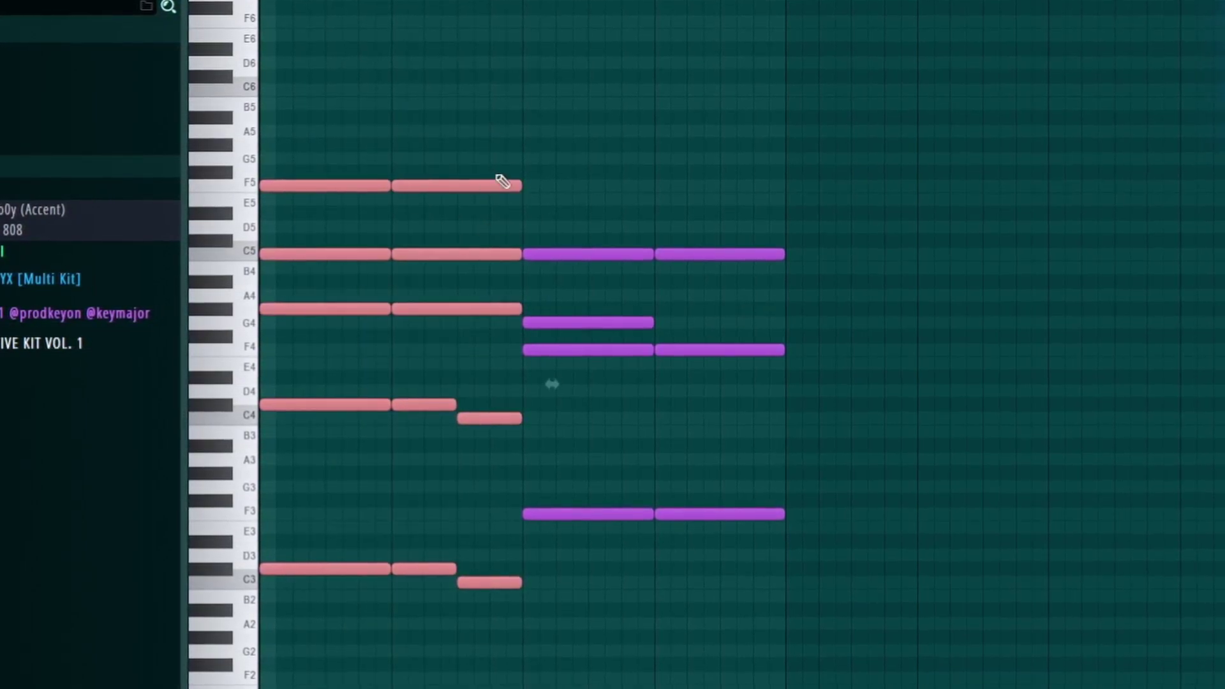
left_click_drag(561, 178, 798, 391)
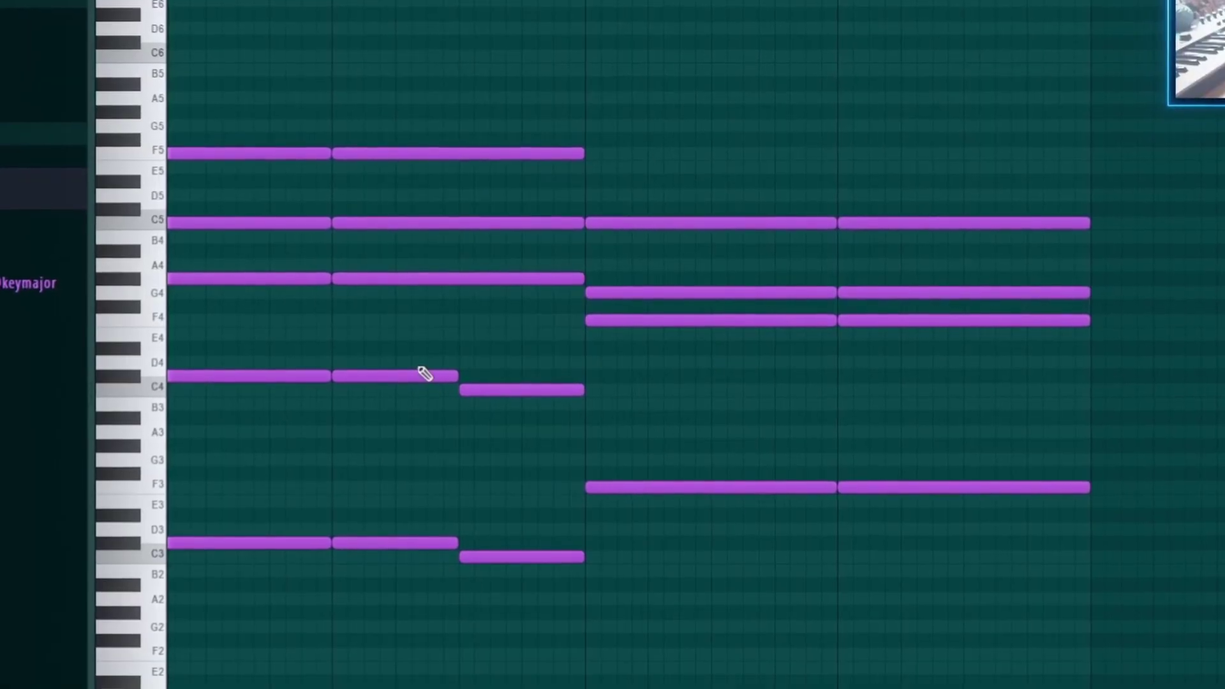
- Replace bar 3's C5 with bar 2's top two notes copied over and lowered to D#5 and A#4, and play the chords
left_click_drag(419, 357, 494, 423)
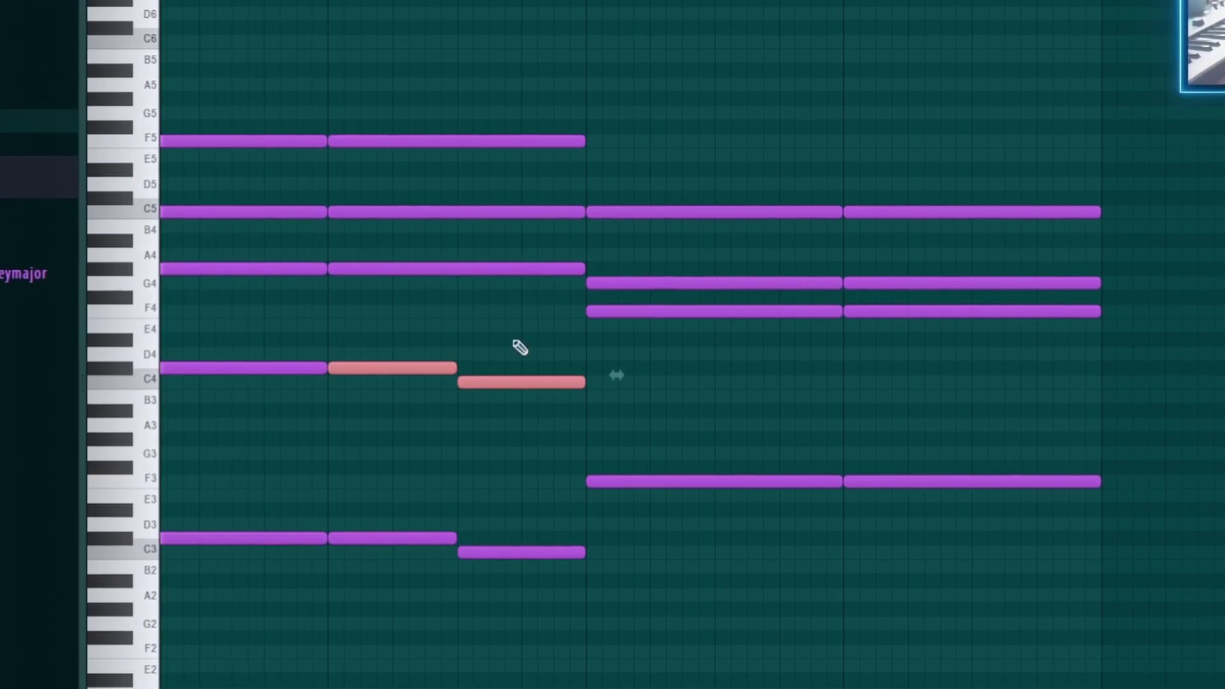
left_click_drag(624, 70, 629, 273)
left_click_drag(564, 247, 540, 272)
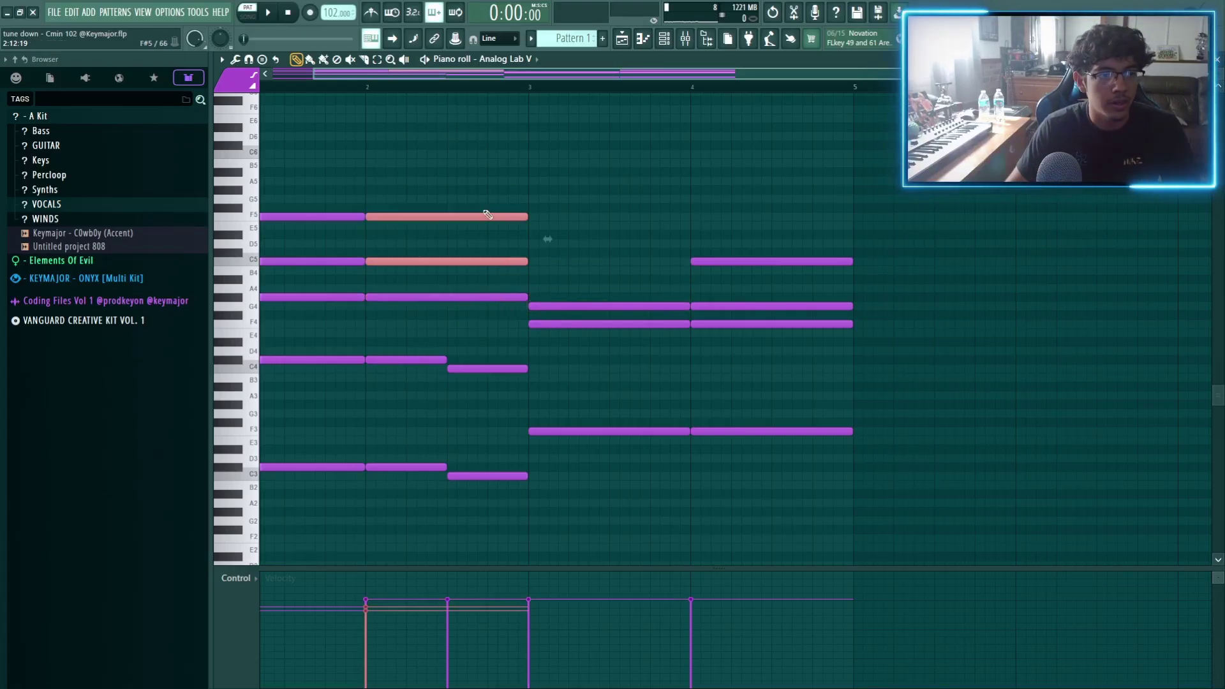
key("ctrl+b")
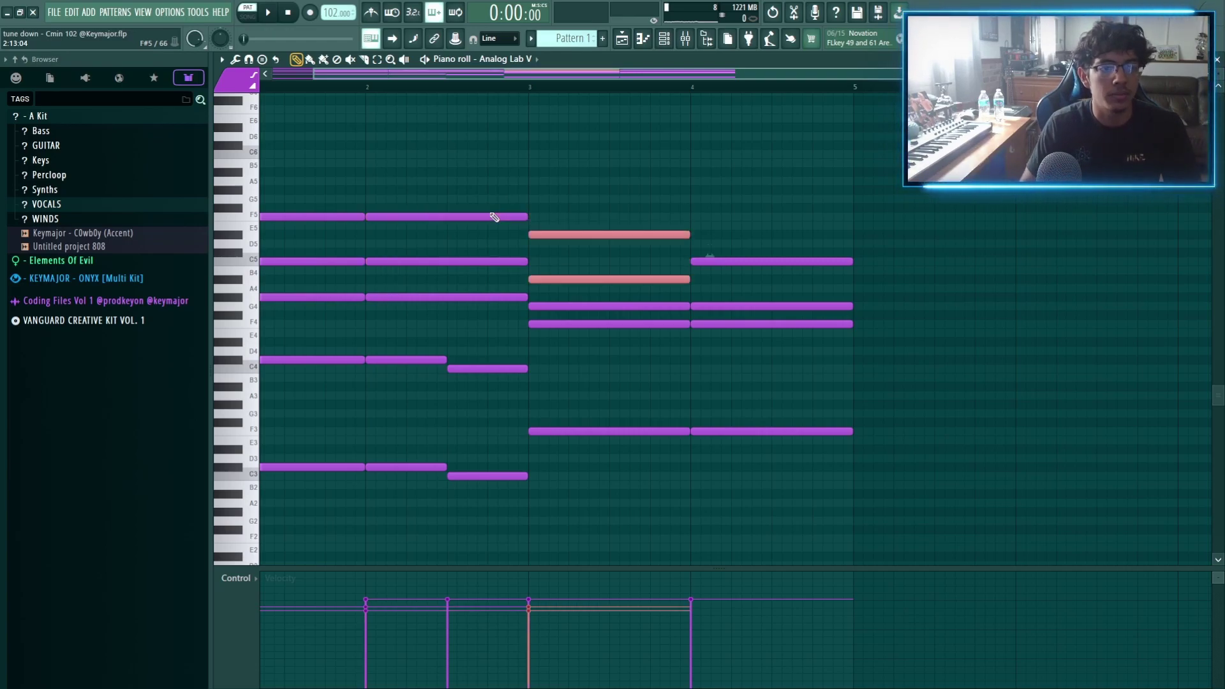
key("space")
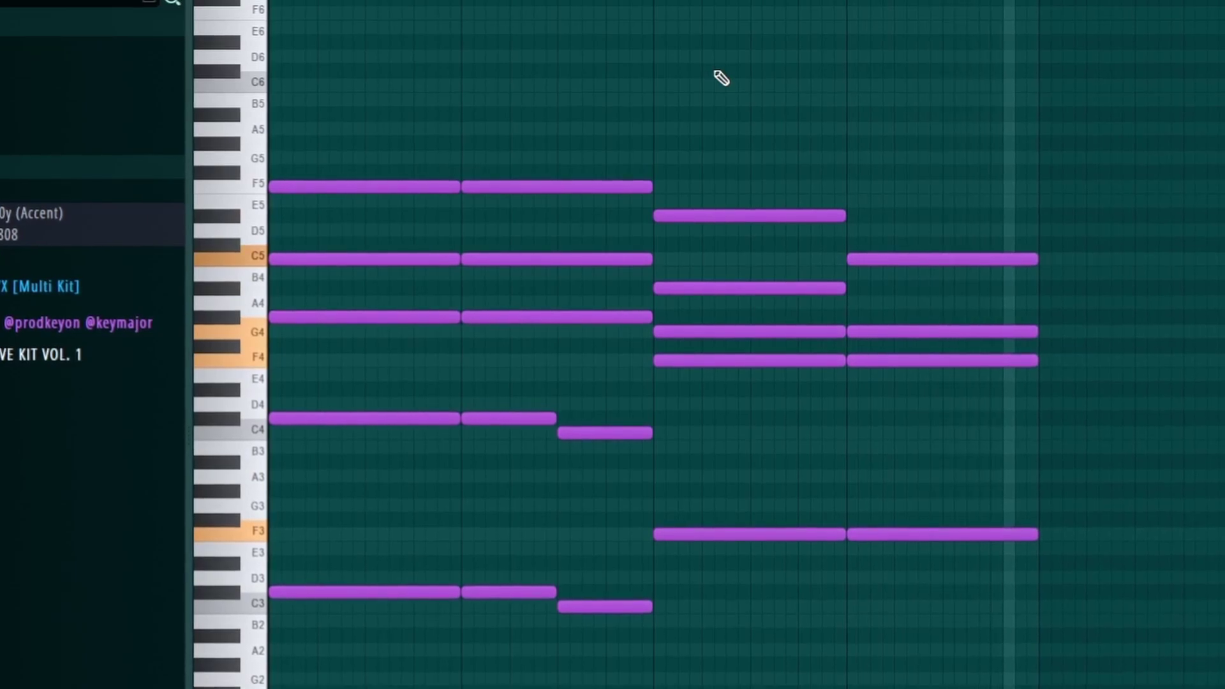
- Rebuild the upper chords in bar 4 with F5, C5 and G#4 in the first half and D#5, A#4, G4 and F4 in the second
left_click_drag(689, 170, 697, 450)
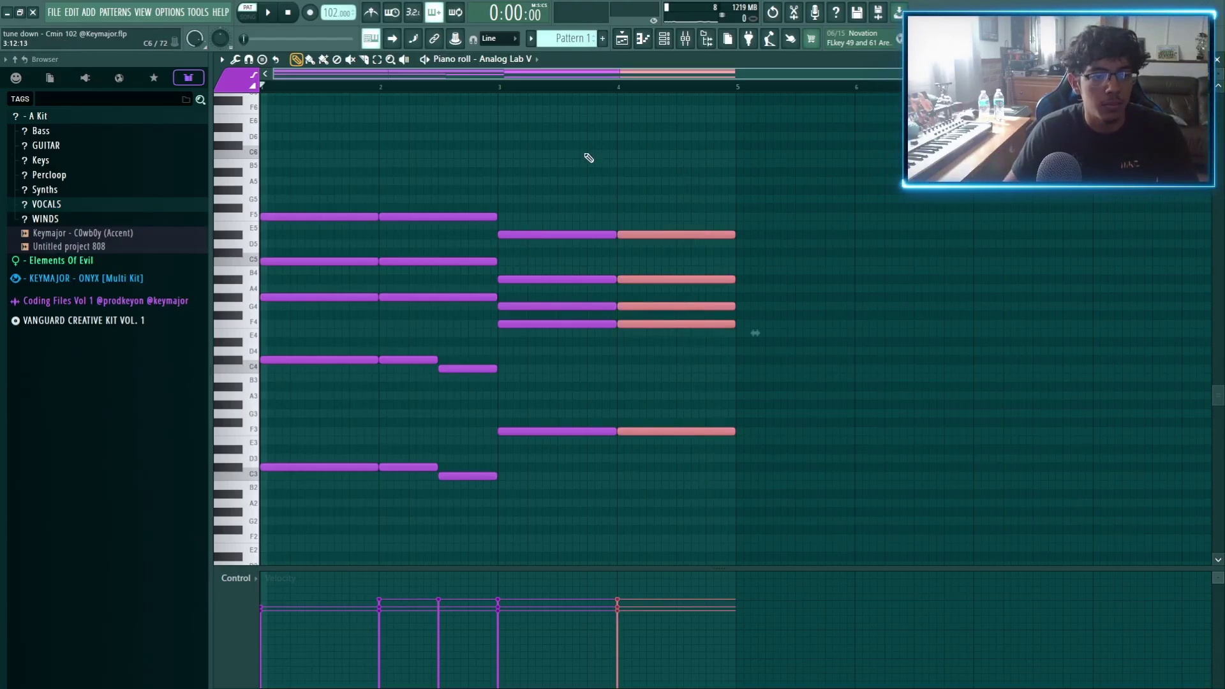
left_click_drag(585, 152, 425, 523)
right_click(655, 326)
left_click_drag(643, 354, 470, 144)
key("ctrl+b")
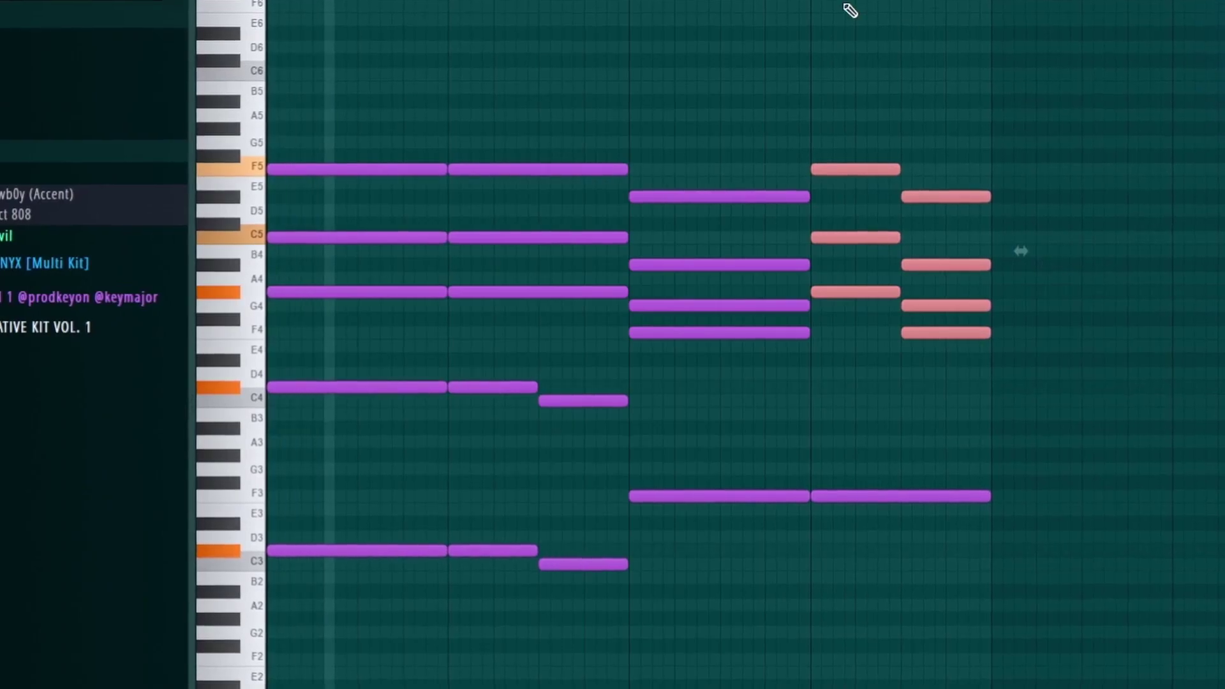
left_click(1215, 107, "ctrl")
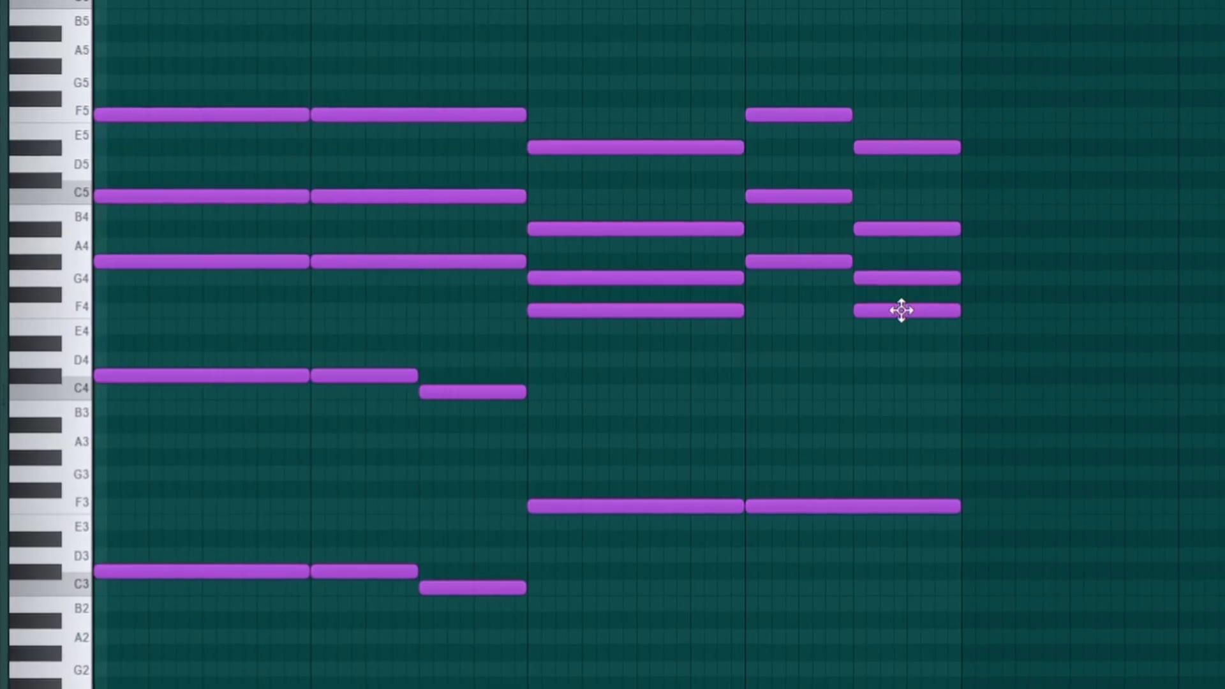
- Place F4 under the first half of bar 4 and D#4 under the second half
left_click_drag(955, 333, 861, 332)
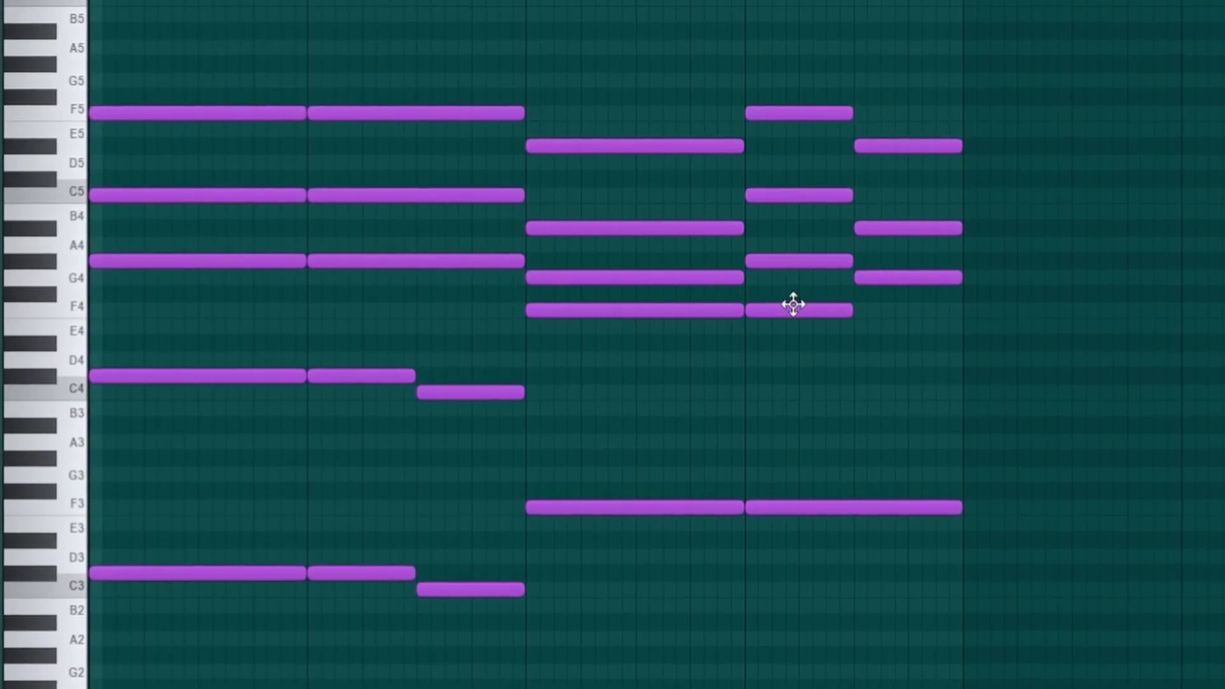
key("shift+Down")
key("shift+Down")
left_click(808, 310)
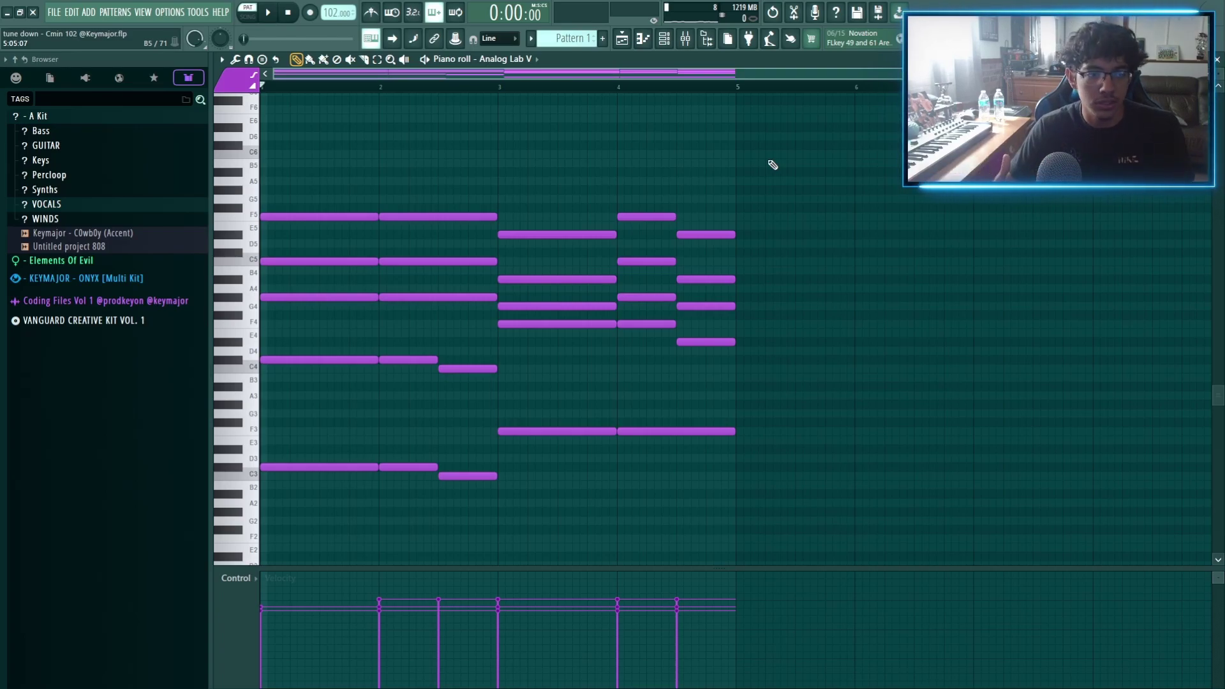
- Delete all notes below G4 to isolate the upper chord voices, and undo the deletion
left_click_drag(766, 316, 192, 607)
key("Delete")
scroll(586, 414, "up", 1)
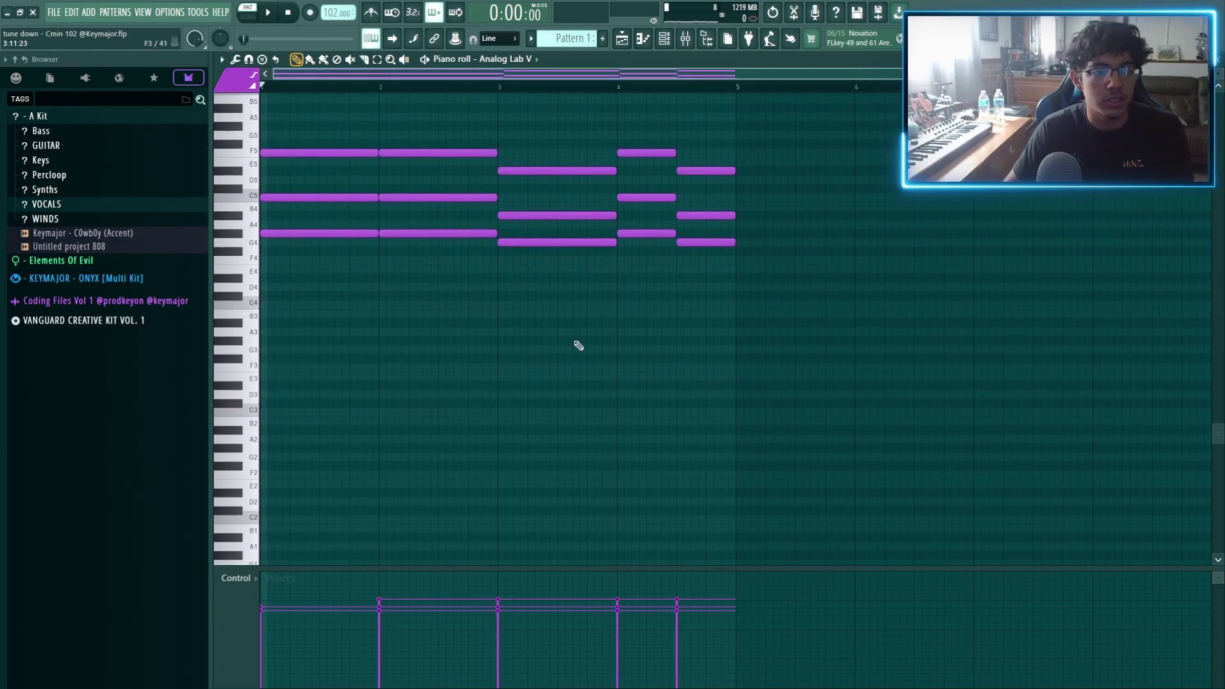
scroll(585, 414, "up", 2)
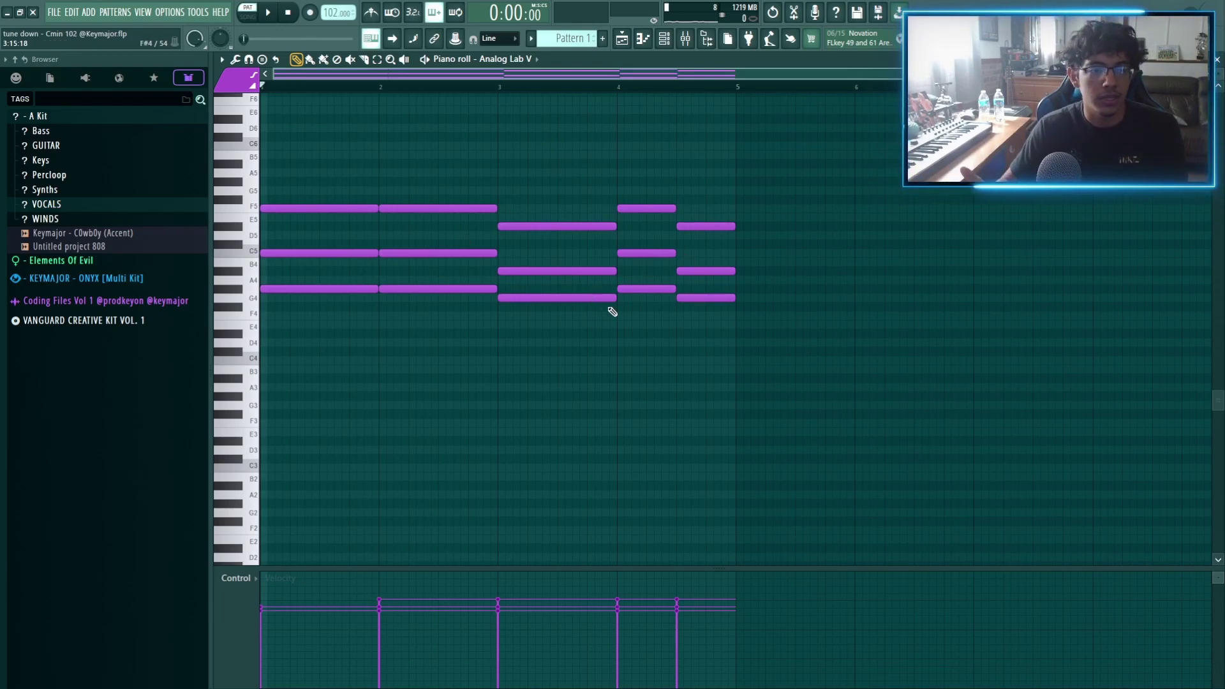
key("ctrl+z")
- Add an F5 note through bar 3 so the top F5 line continues into bar 4, and select that line
left_click(490, 210)
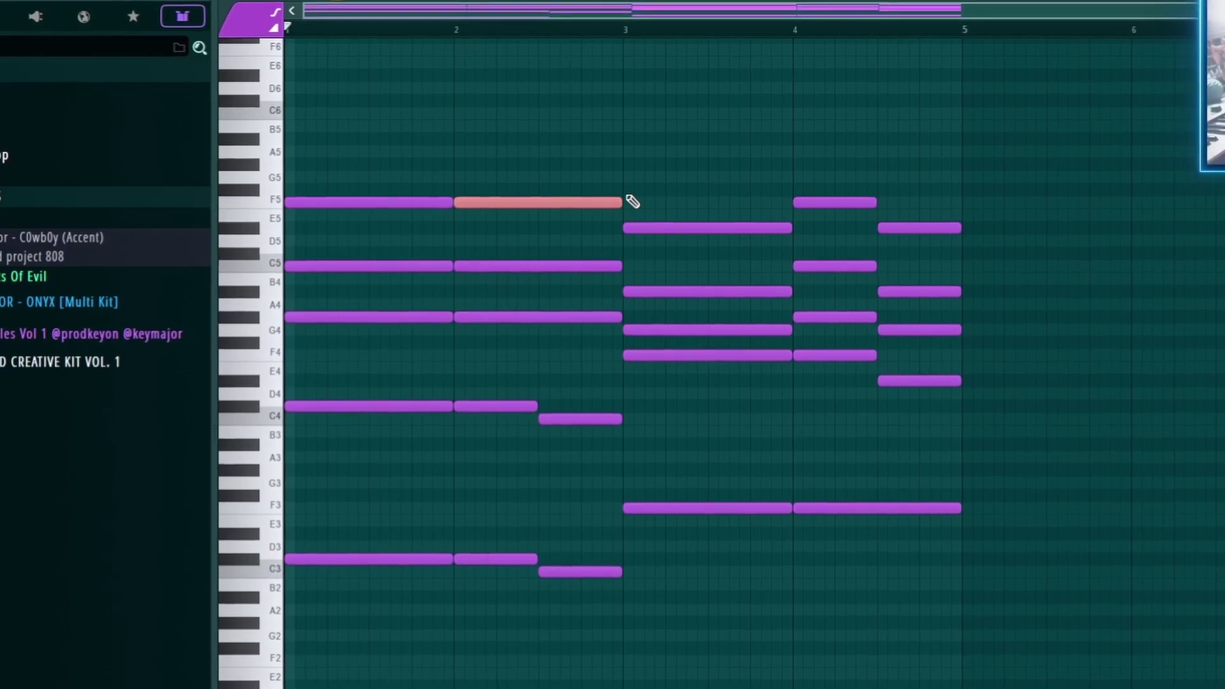
left_click(629, 201)
left_click_drag(352, 219, 919, 118)
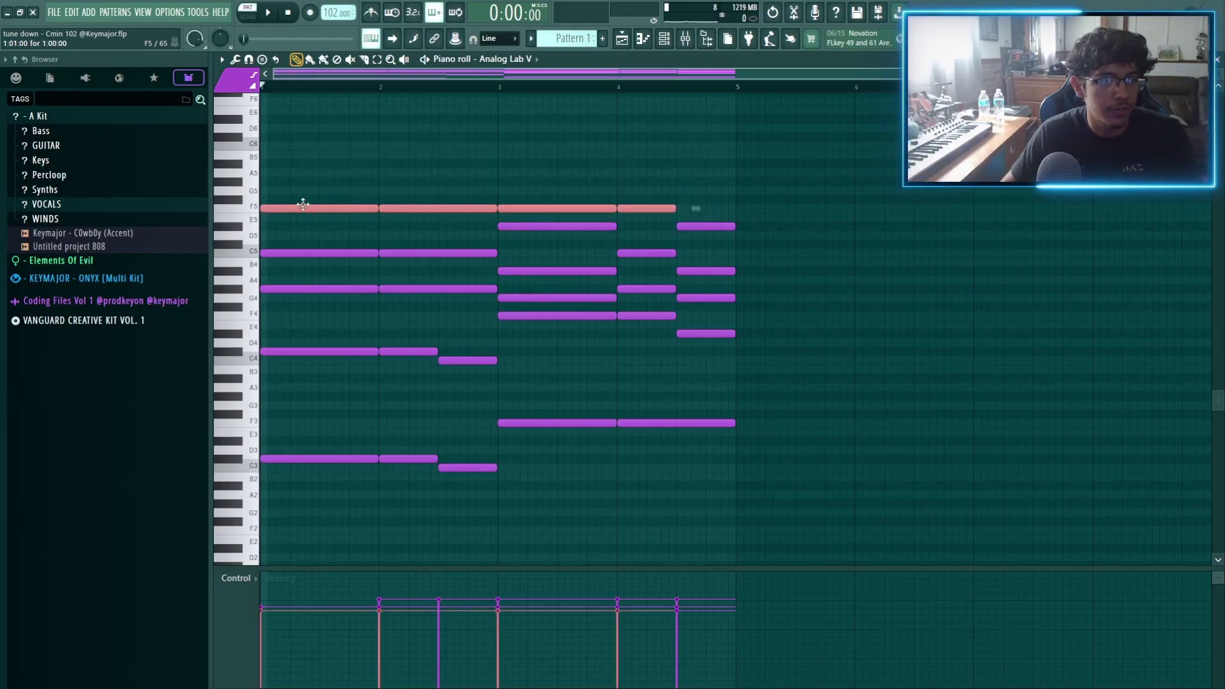
- Add a top melody on G5, G#5, A#5 and C6, try it an octave lower, and return it to the higher octave
left_click(494, 163, "ctrl")
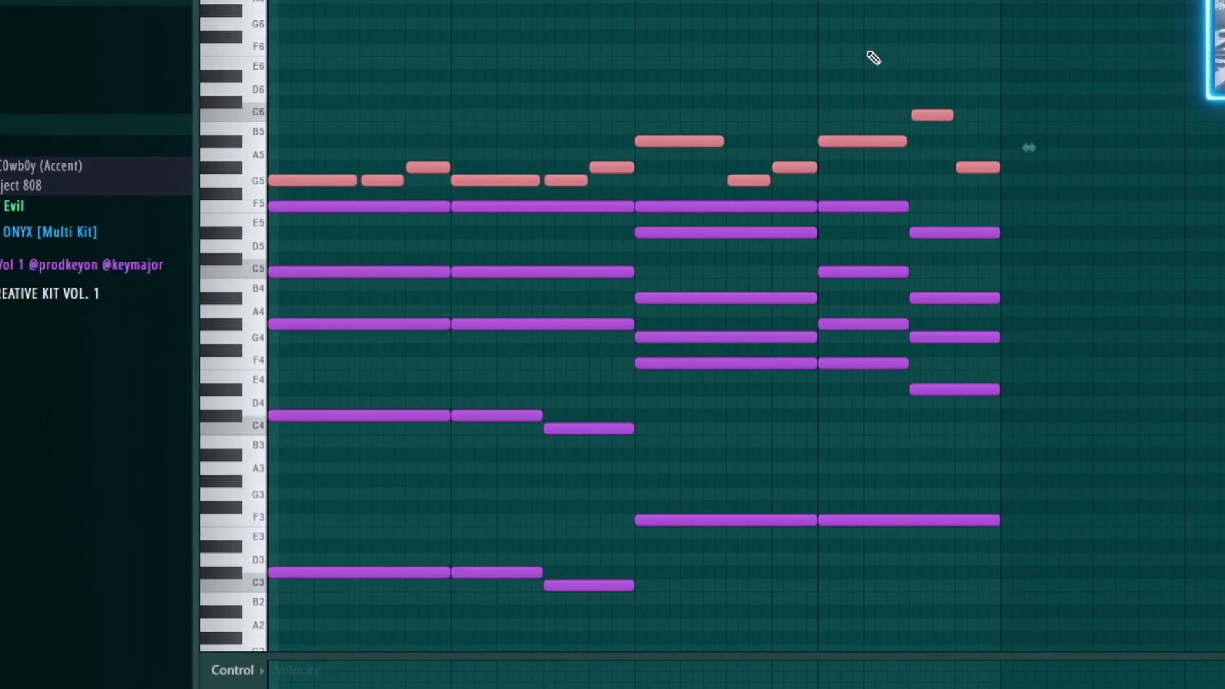
key("ctrl+Down")
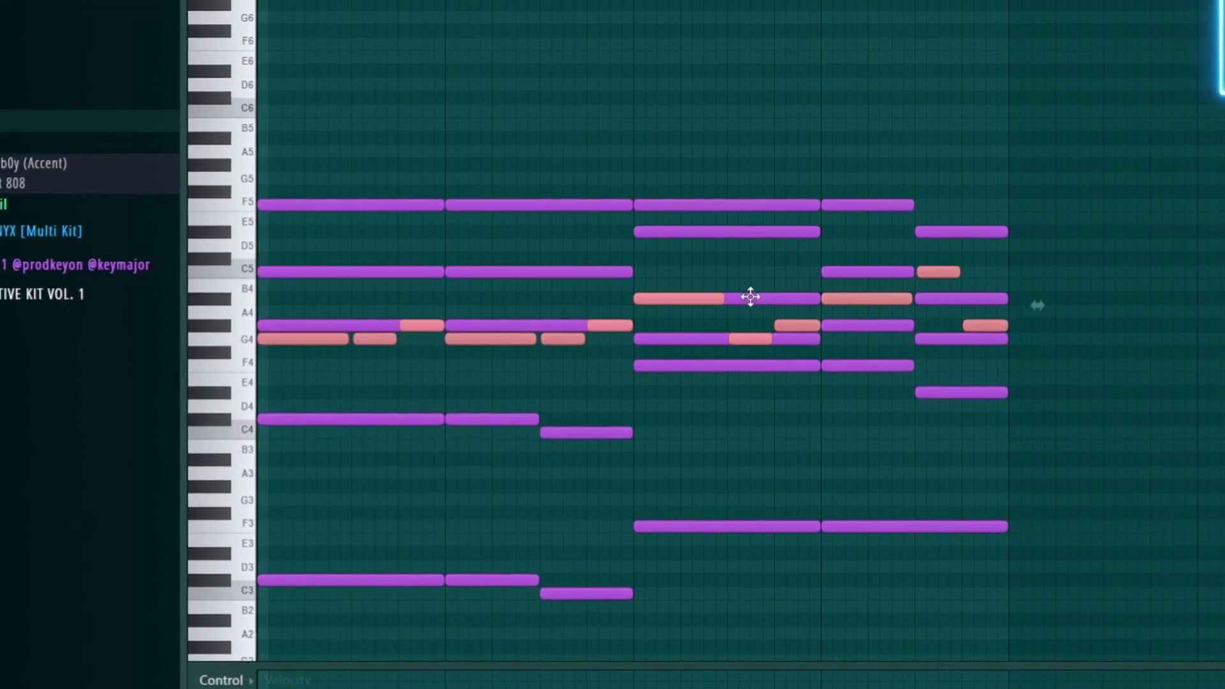
key("ctrl+Up")
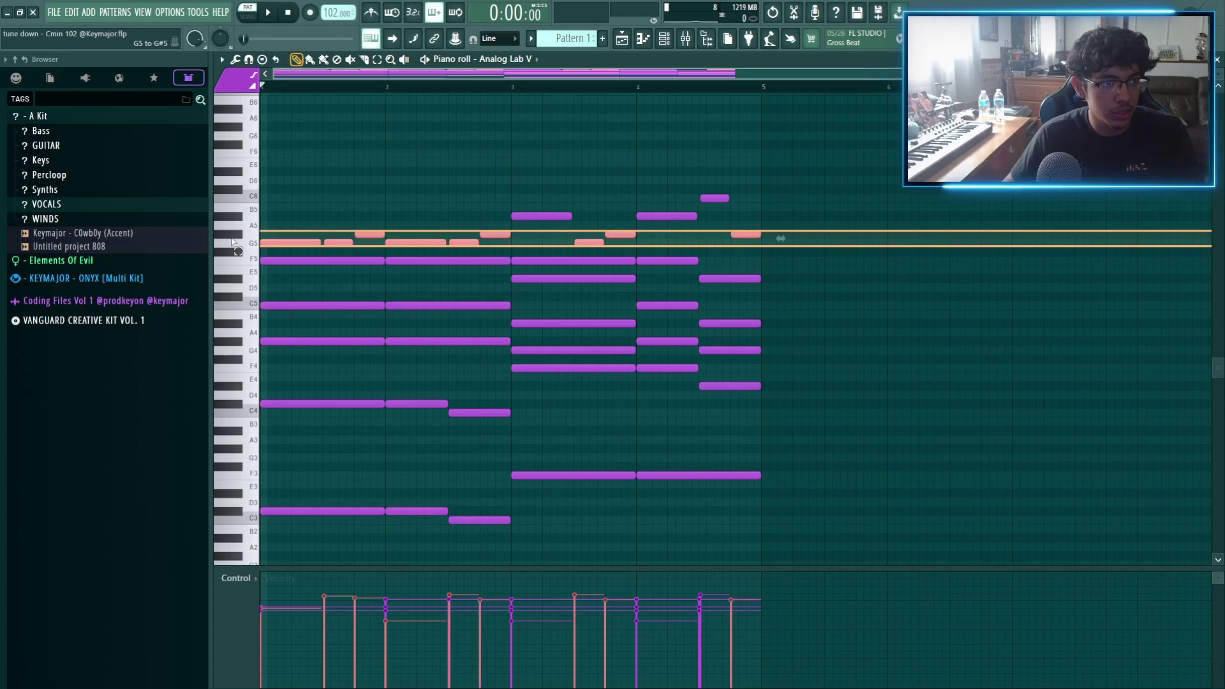
- Clear the selection of the G5 and G#5 melody notes and play the pattern with the chords and top melody
scroll(262, 238, "up", 2)
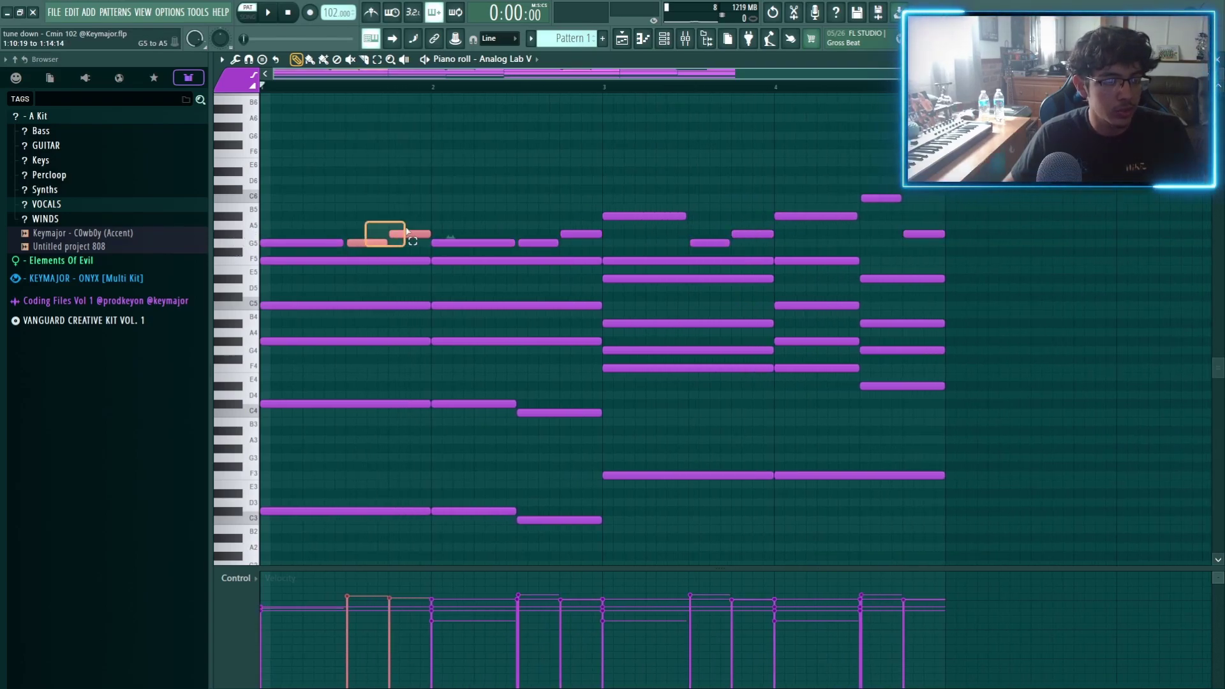
left_click(395, 181)
scroll(395, 181, "down", 1)
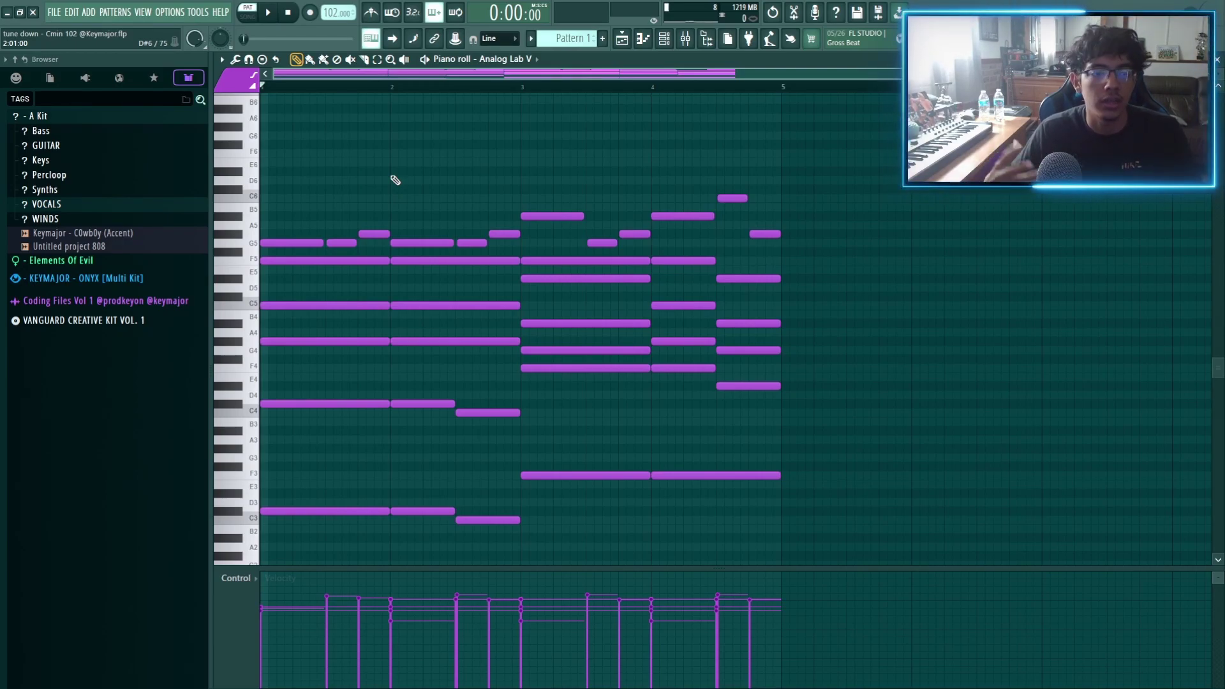
key("space")
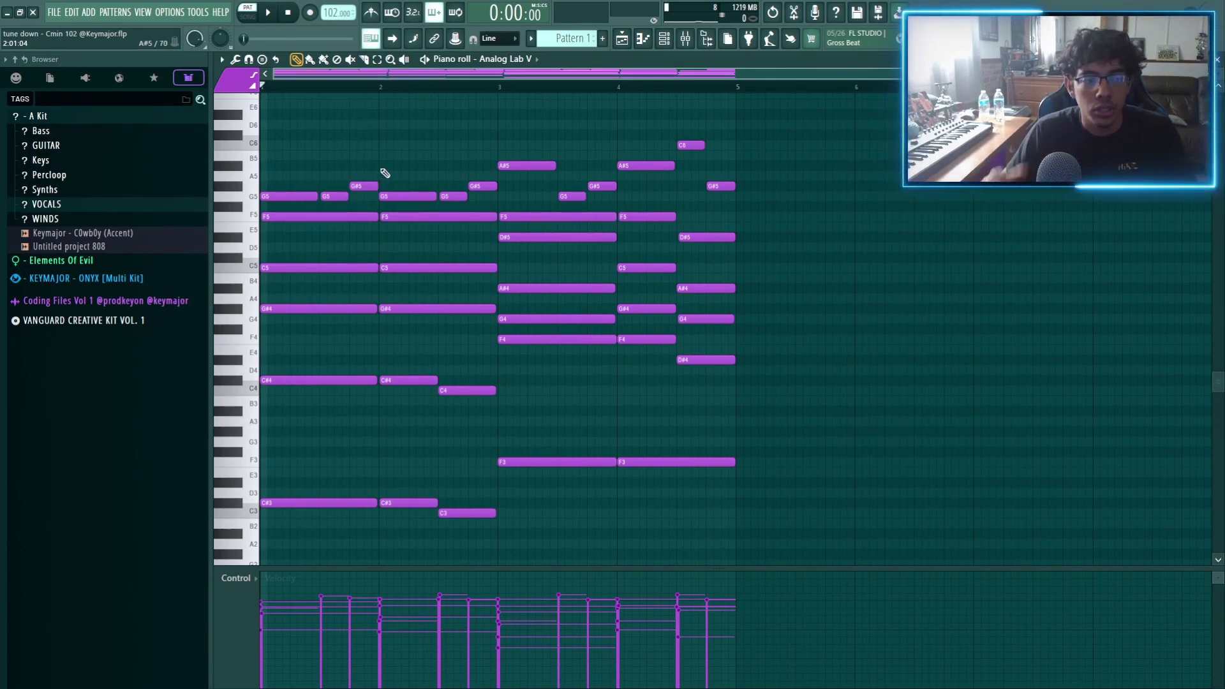
- Select all notes and examine the uneven chord note starts and ends at the start of bar 2, then clear the selection
scroll(664, 385, "up", 1)
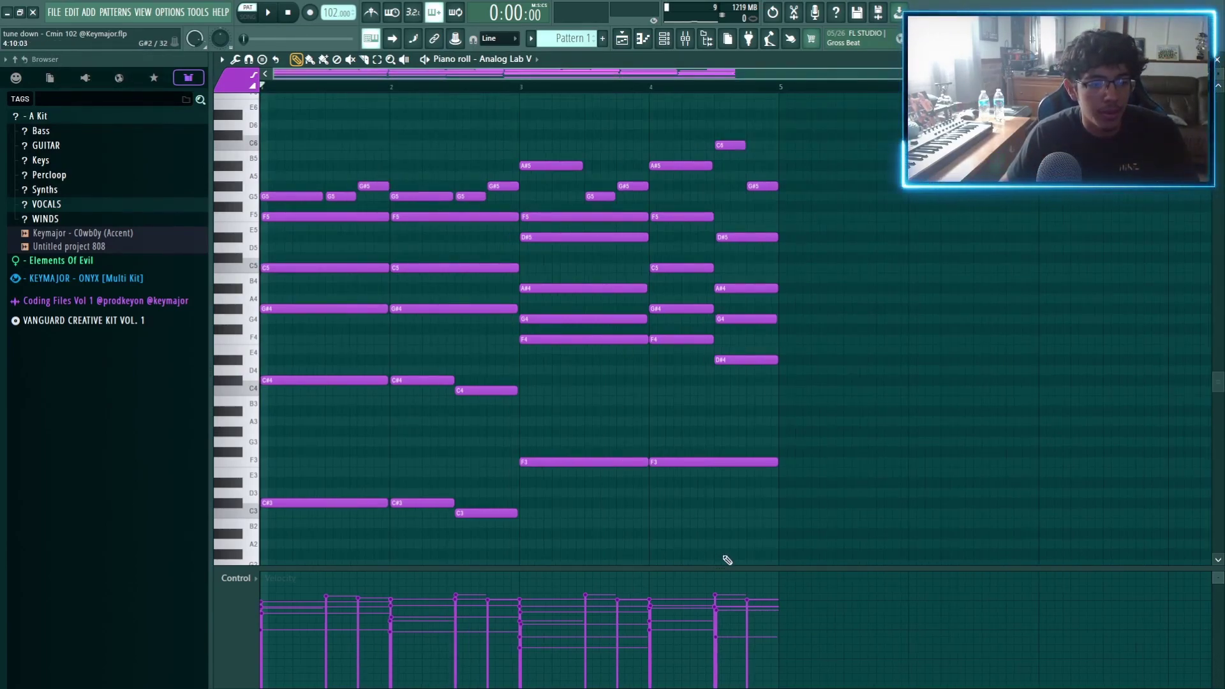
key("ctrl+a")
scroll(568, 311, "up", 4)
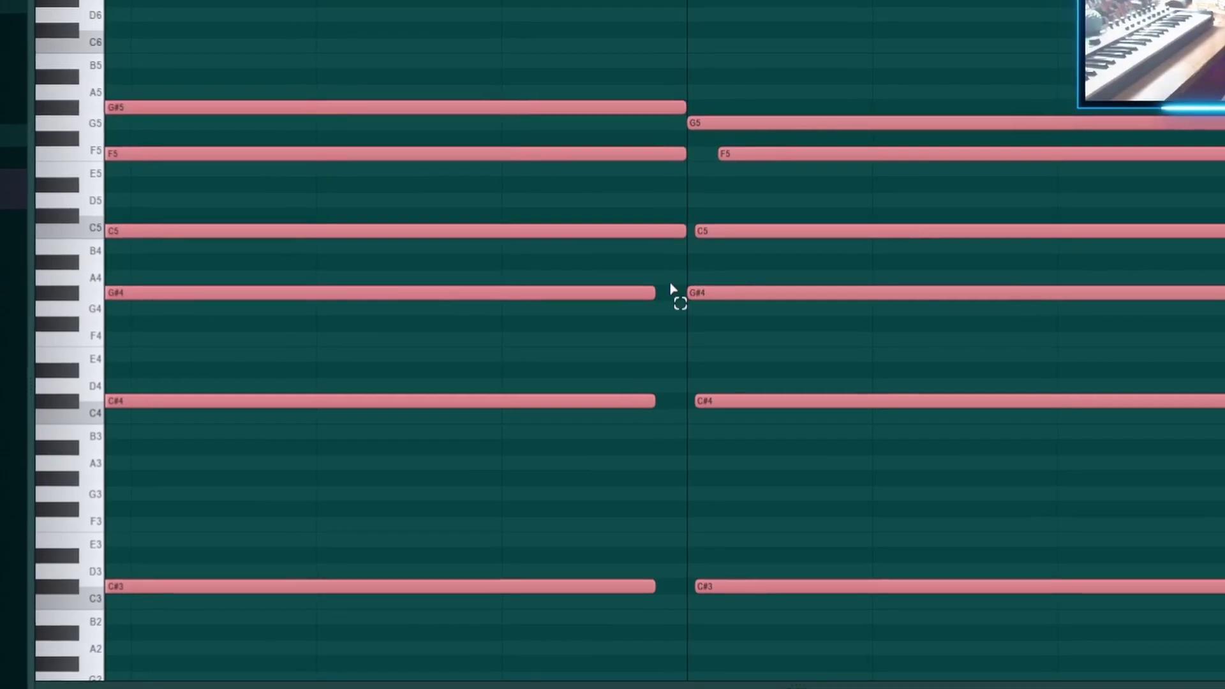
left_click_drag(630, 293, 613, 547)
left_click_drag(693, 248, 744, 128)
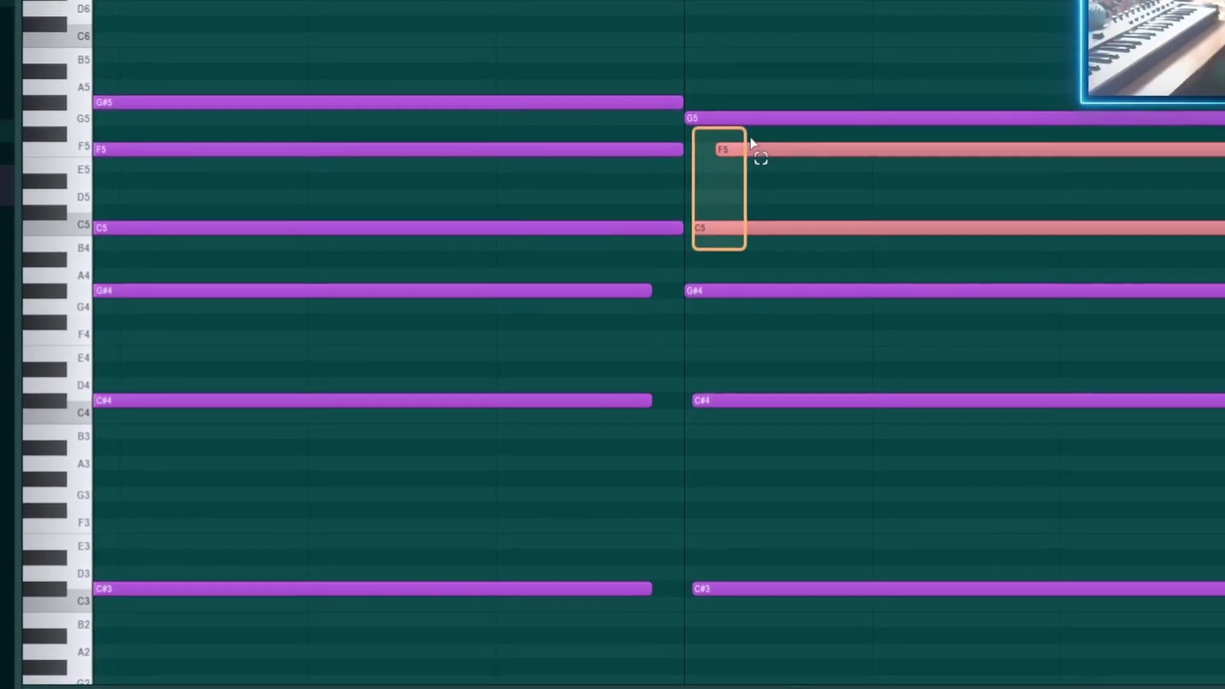
scroll(756, 138, "down", 4)
left_click(552, 10, "ctrl")
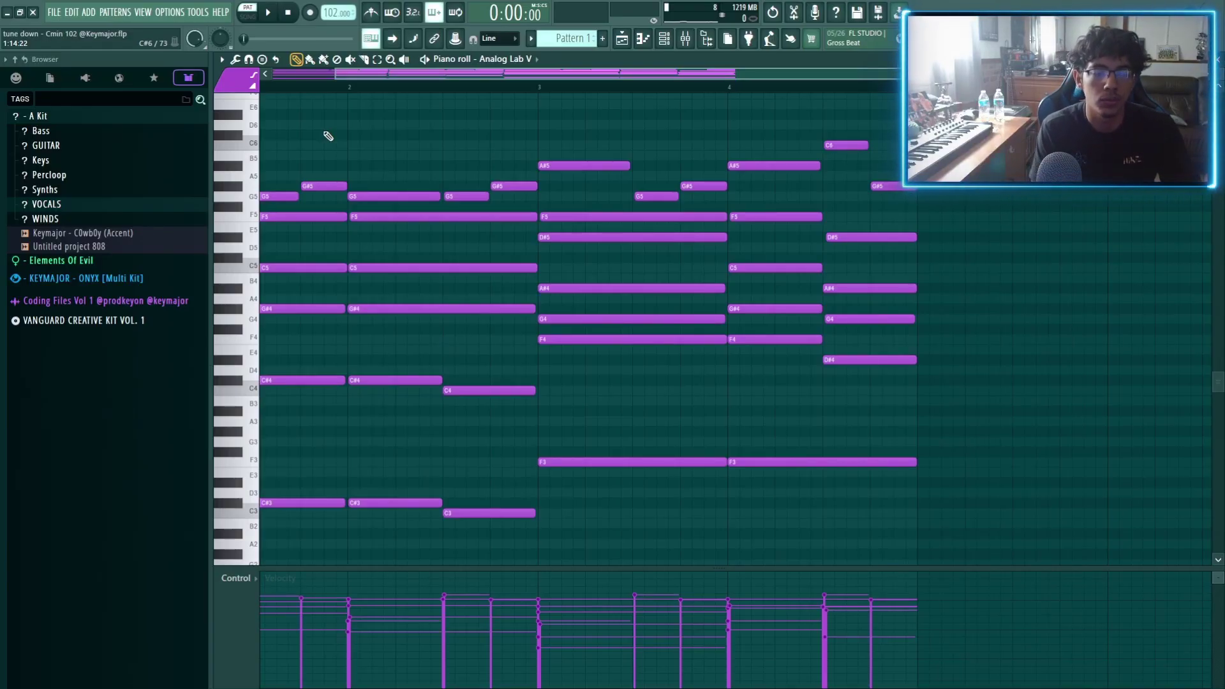
- Show the mixer and open the EchoBoy effect on Insert 1
key("F9")
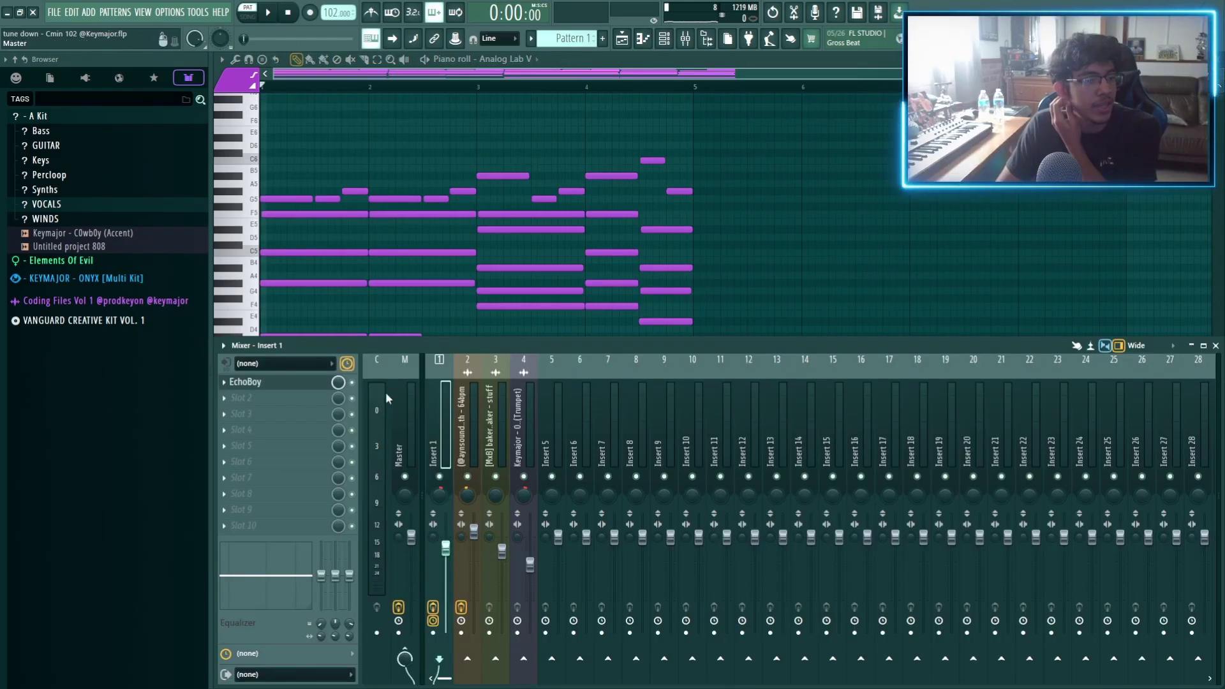
left_click(292, 383)
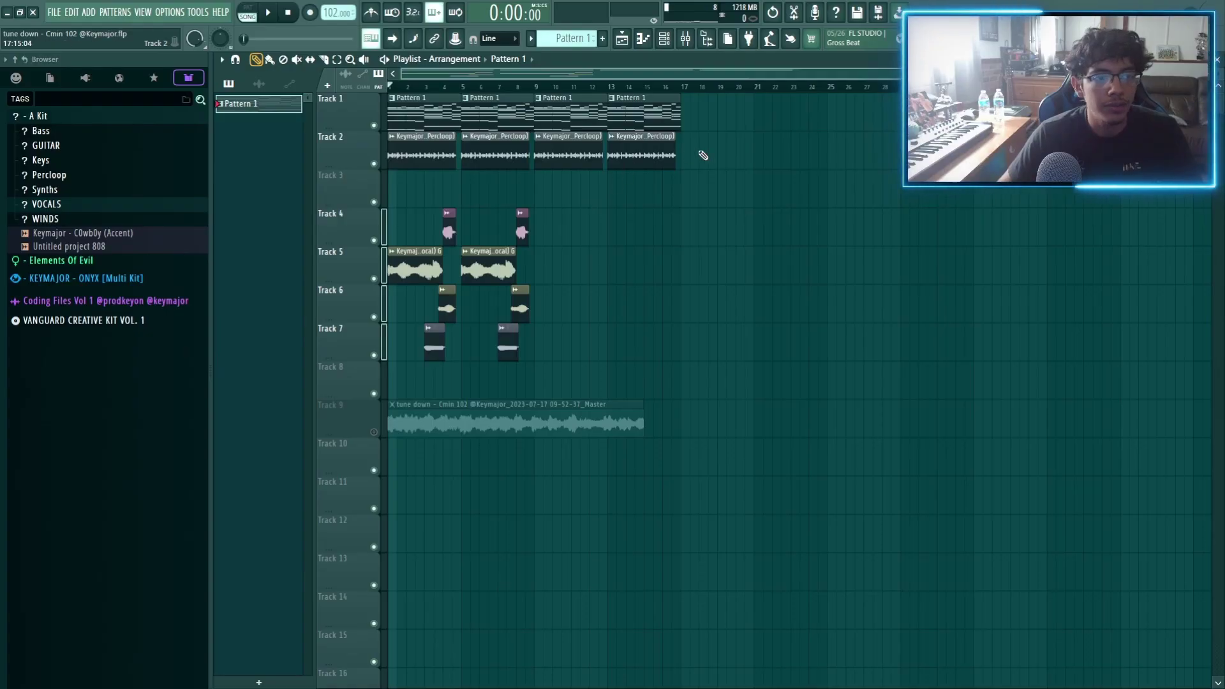
- Open the Insta Kill (Percloop) clip's settings on Track 2 and locate its sample in the browser
left_click_drag(704, 156, 391, 357)
left_click_drag(717, 155, 356, 352)
left_click(661, 177, "ctrl")
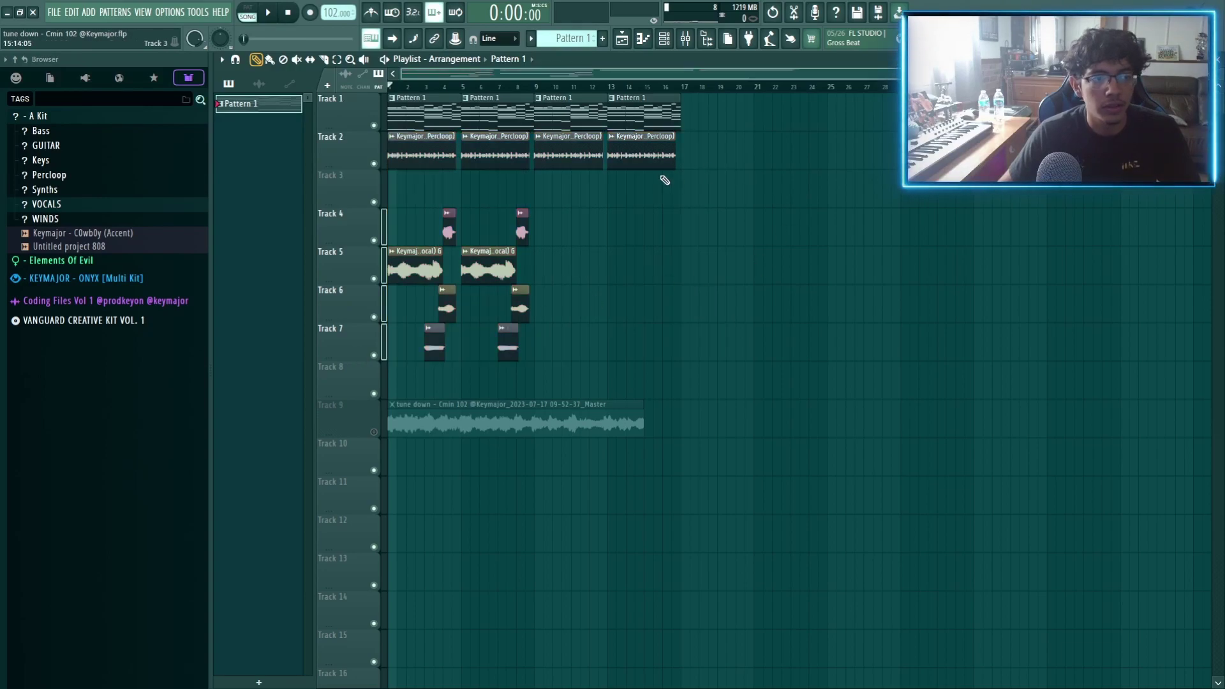
scroll(451, 190, "up", 3)
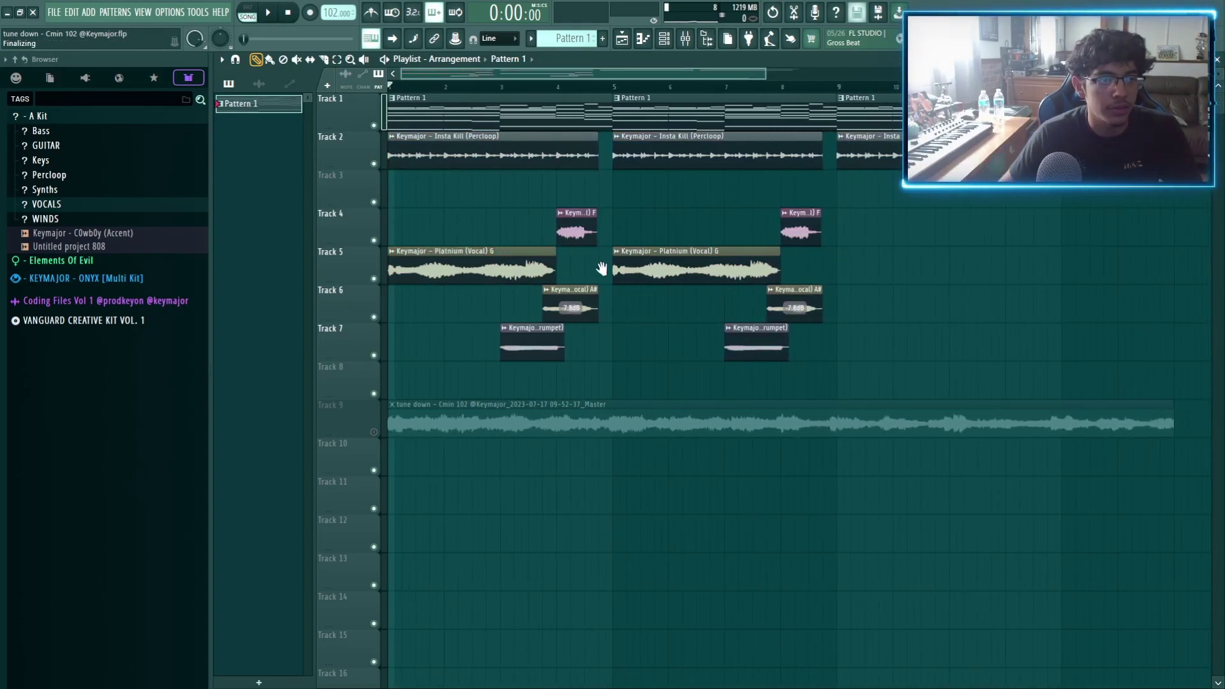
double_click(448, 159)
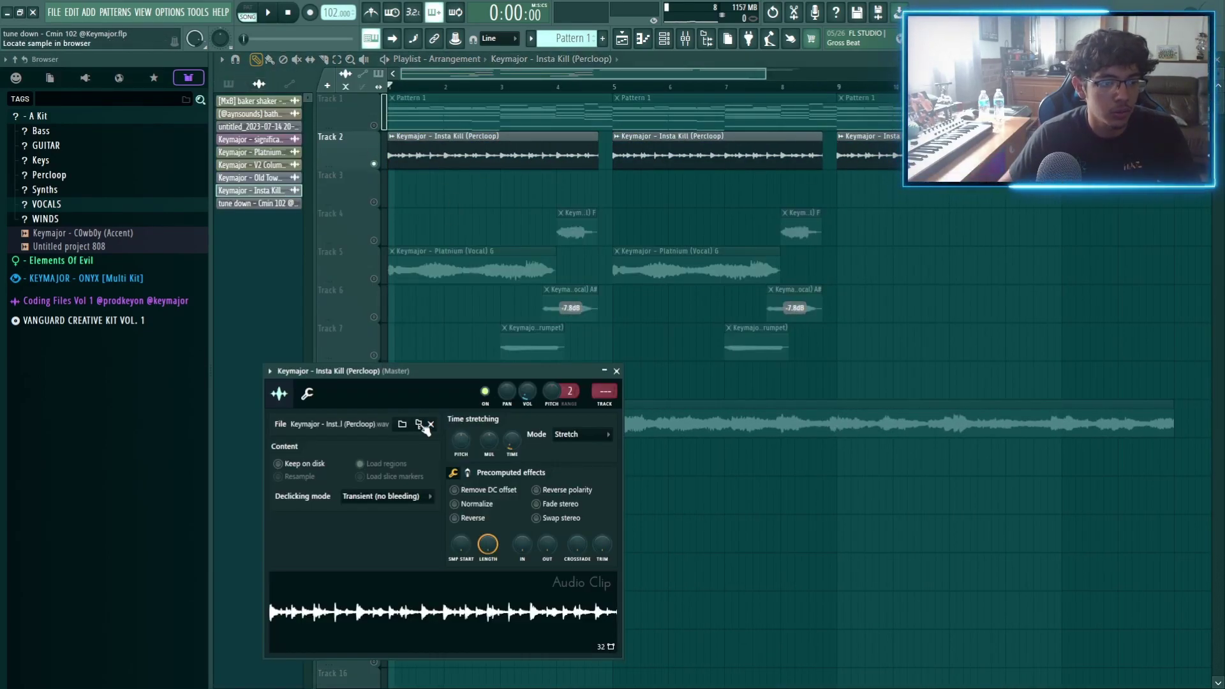
left_click(421, 425)
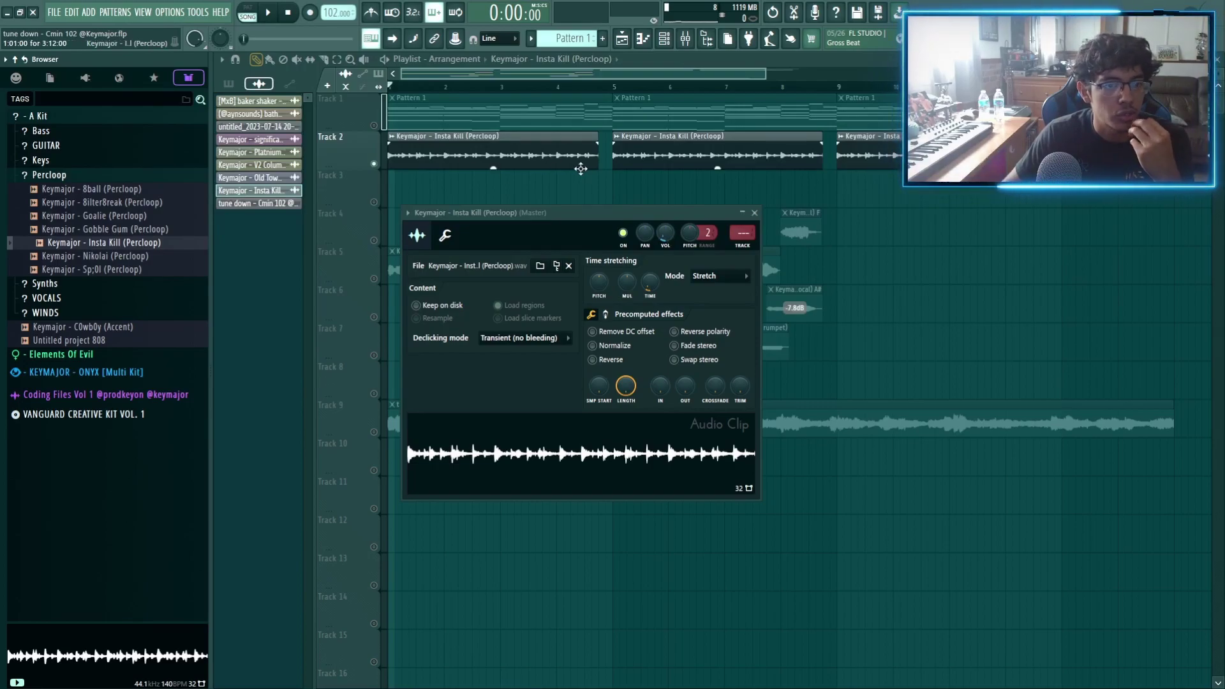
key("Escape")
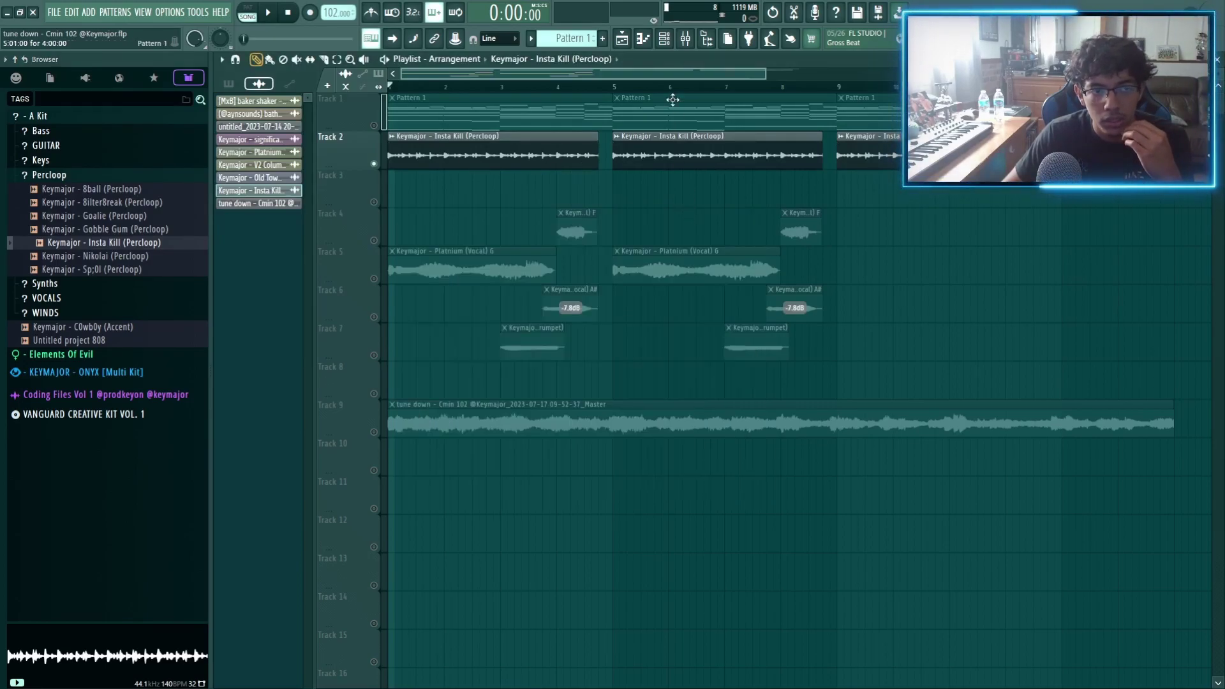
- Select all the Insta Kill (Percloop) clips on Track 2 and start playback
scroll(678, 93, "down", 2)
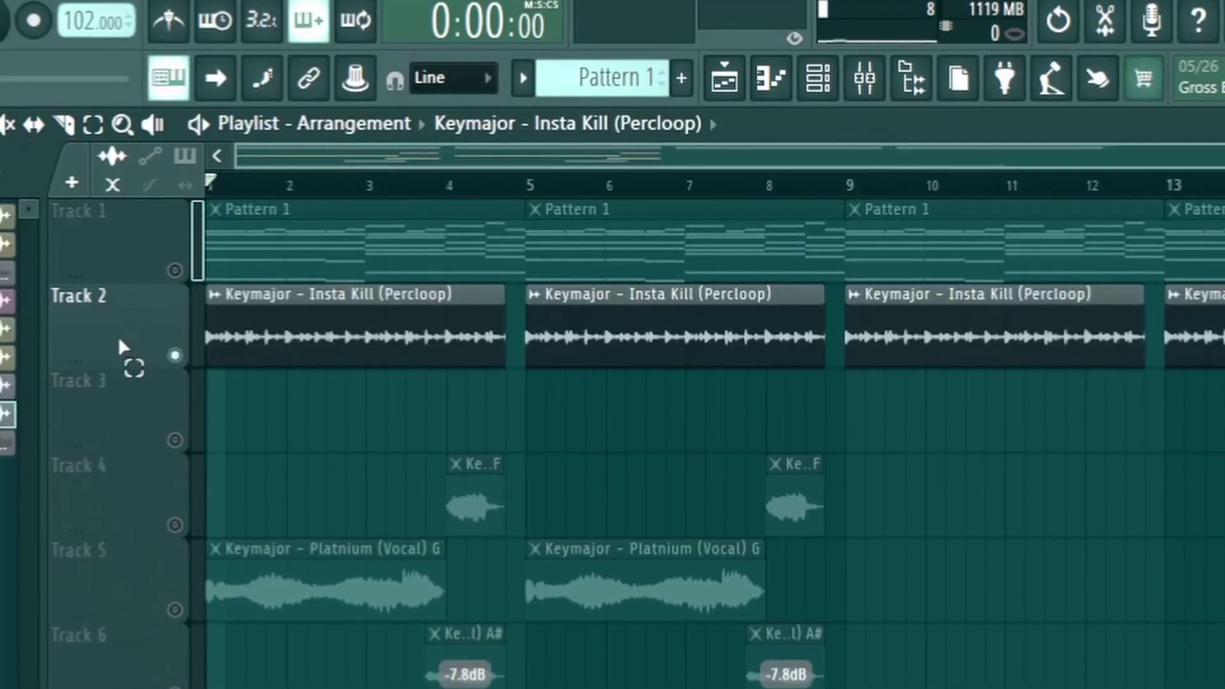
left_click(355, 159)
left_click_drag(519, 347, 500, 351)
scroll(521, 350, "up", 3)
scroll(526, 363, "down", 4)
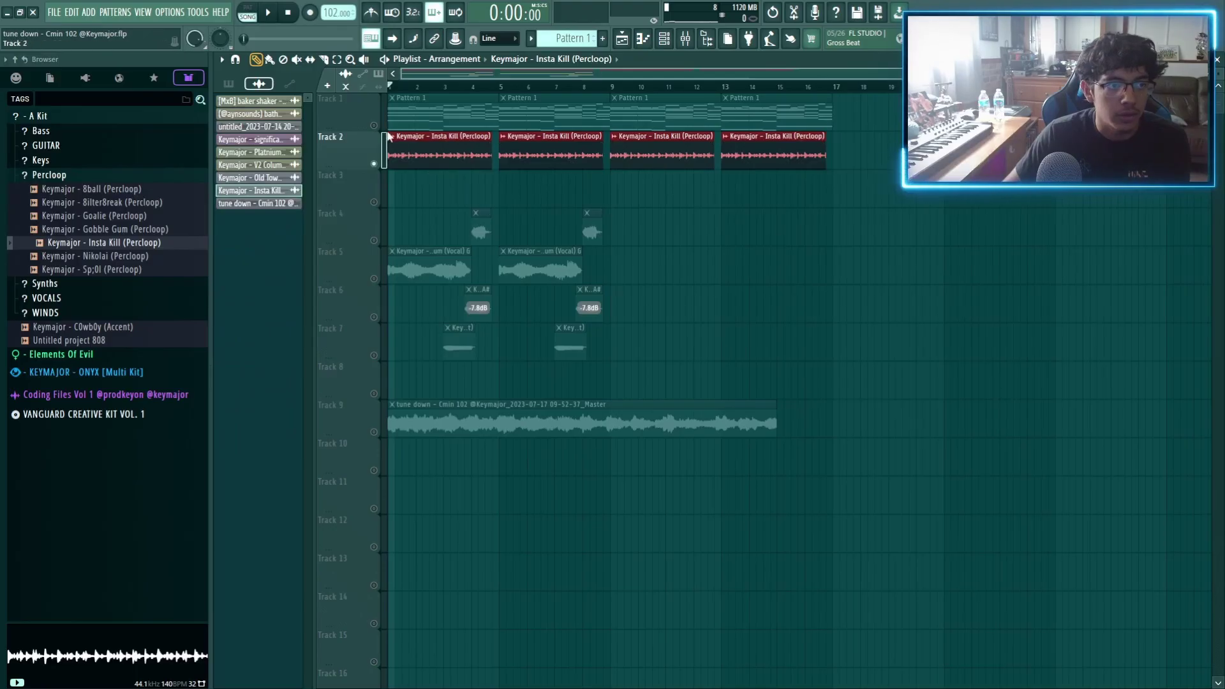
key("space")
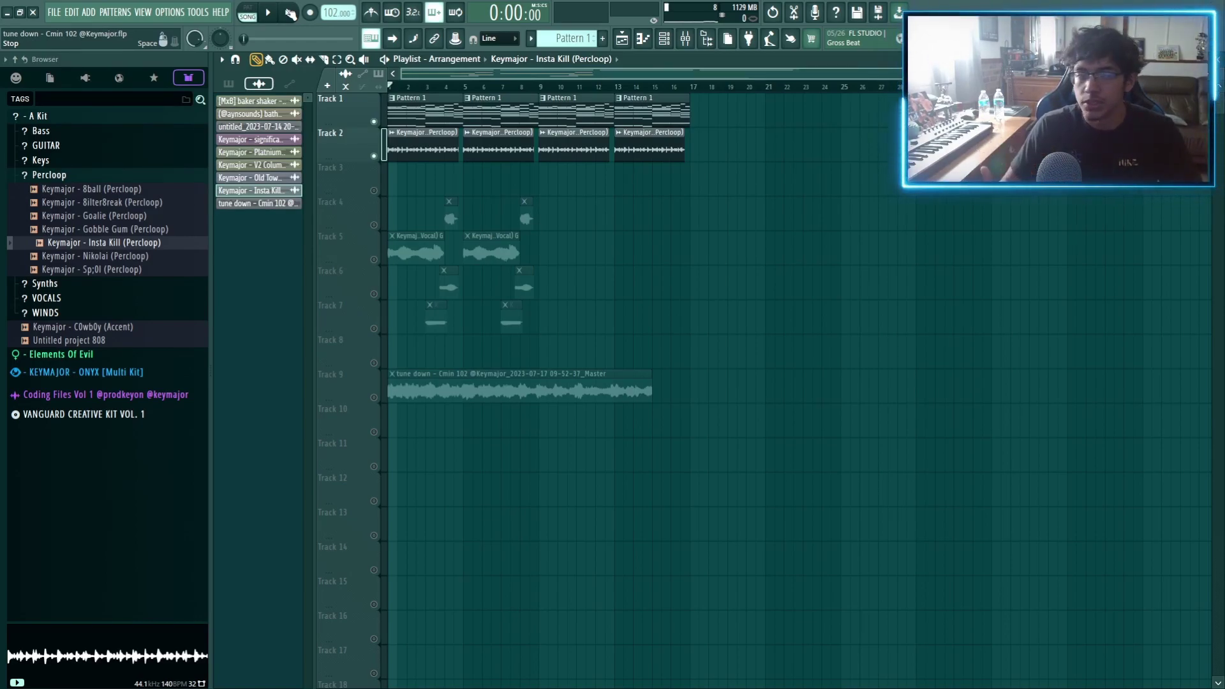
- Review the vocal and trumpet clips on Tracks 4 to 7 and locate the Platnium (Vocal) G sample in the browser
scroll(403, 322, "up", 2)
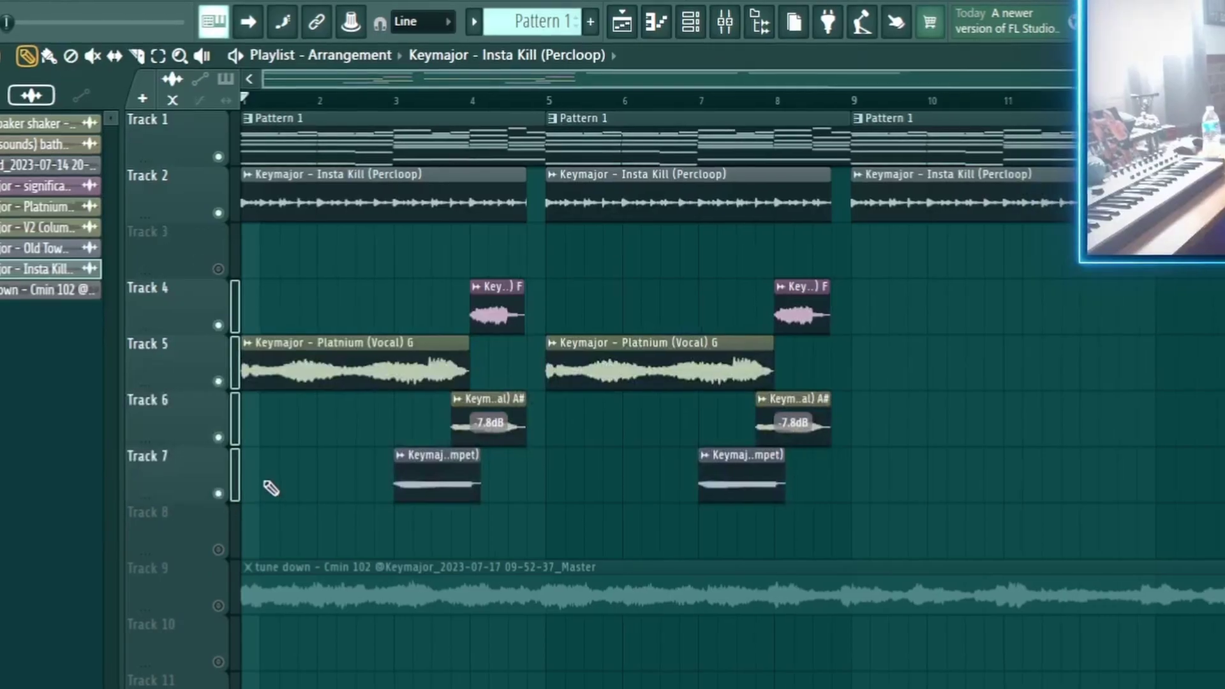
scroll(400, 317, "down", 3)
scroll(399, 316, "up", 5)
left_click_drag(283, 454, 439, 407)
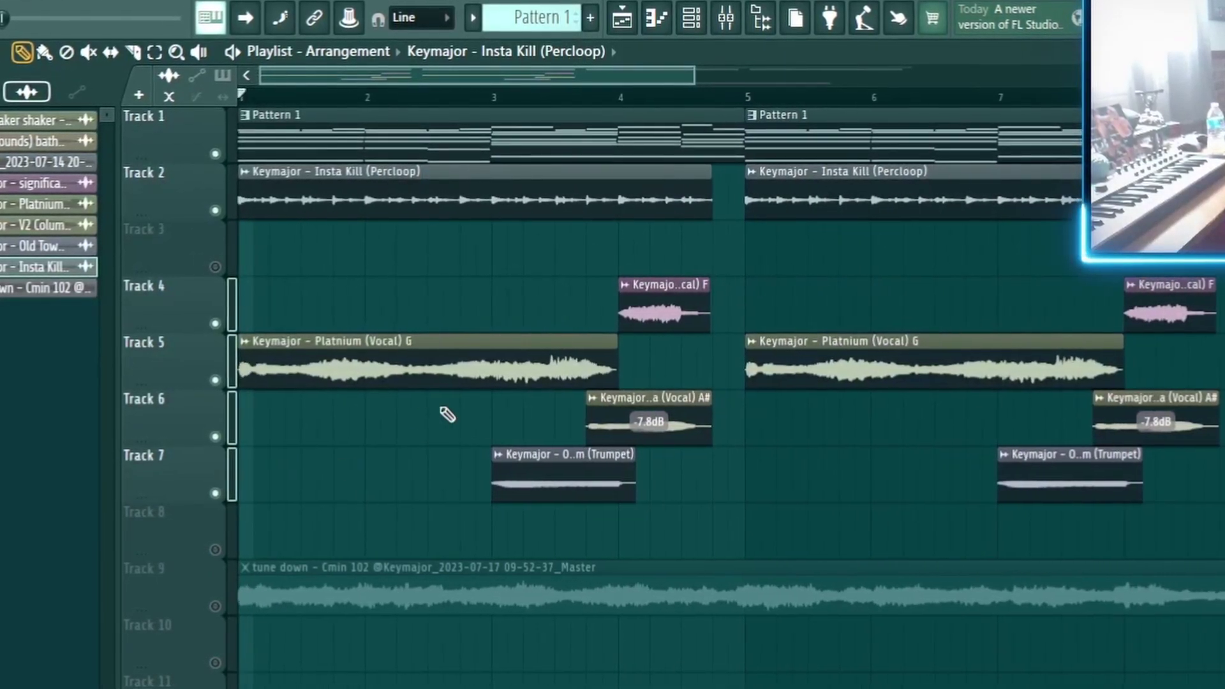
left_click_drag(547, 407, 1216, 316)
left_click_drag(533, 472, 1050, 497)
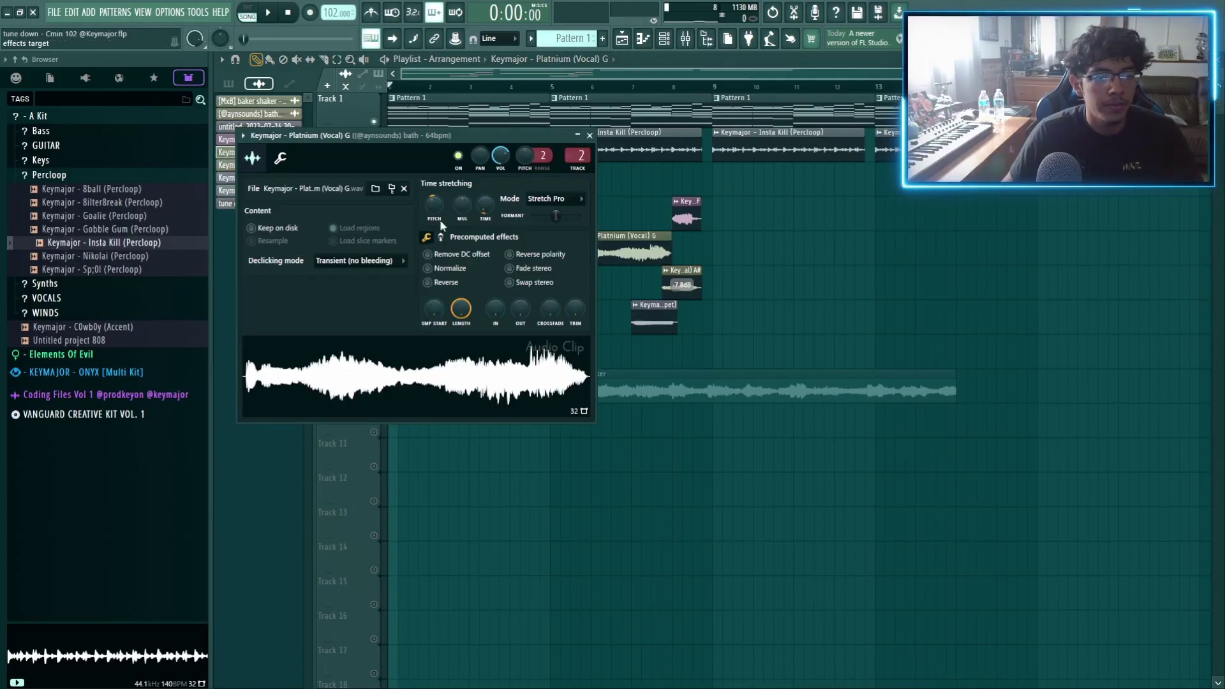
left_click(392, 189)
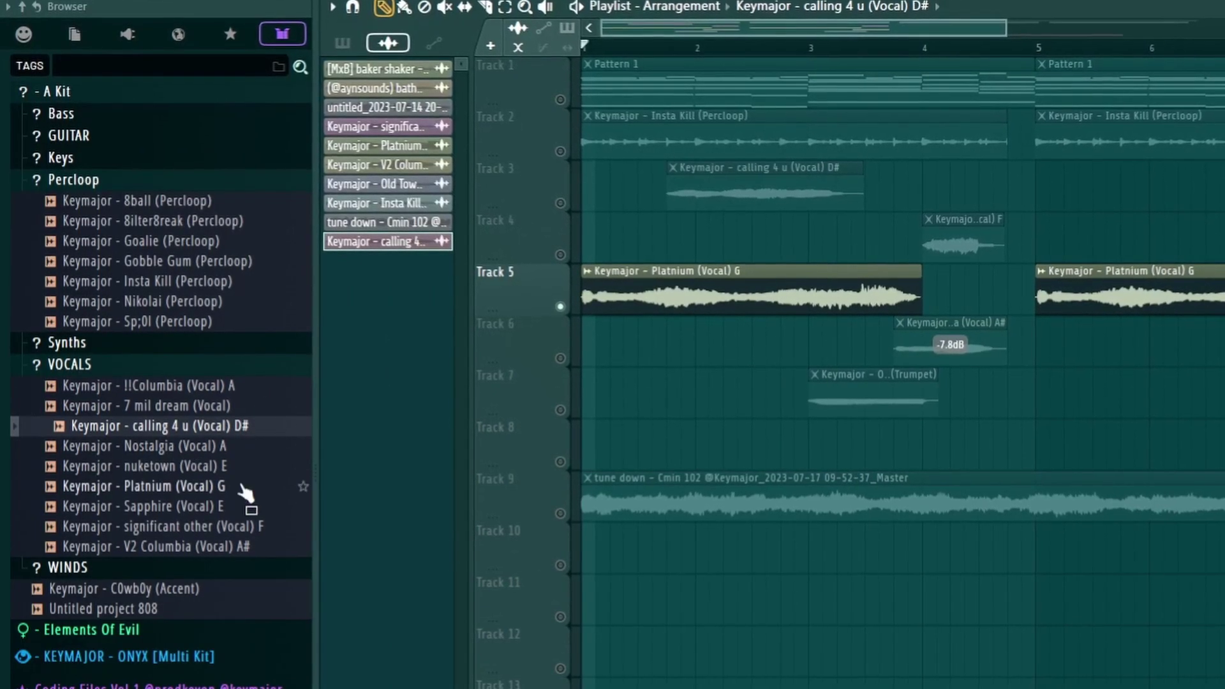
- Check the time-stretching settings of the Platnium (Vocal) G clip on Track 5, close them, and reopen the clip's settings
double_click(696, 296)
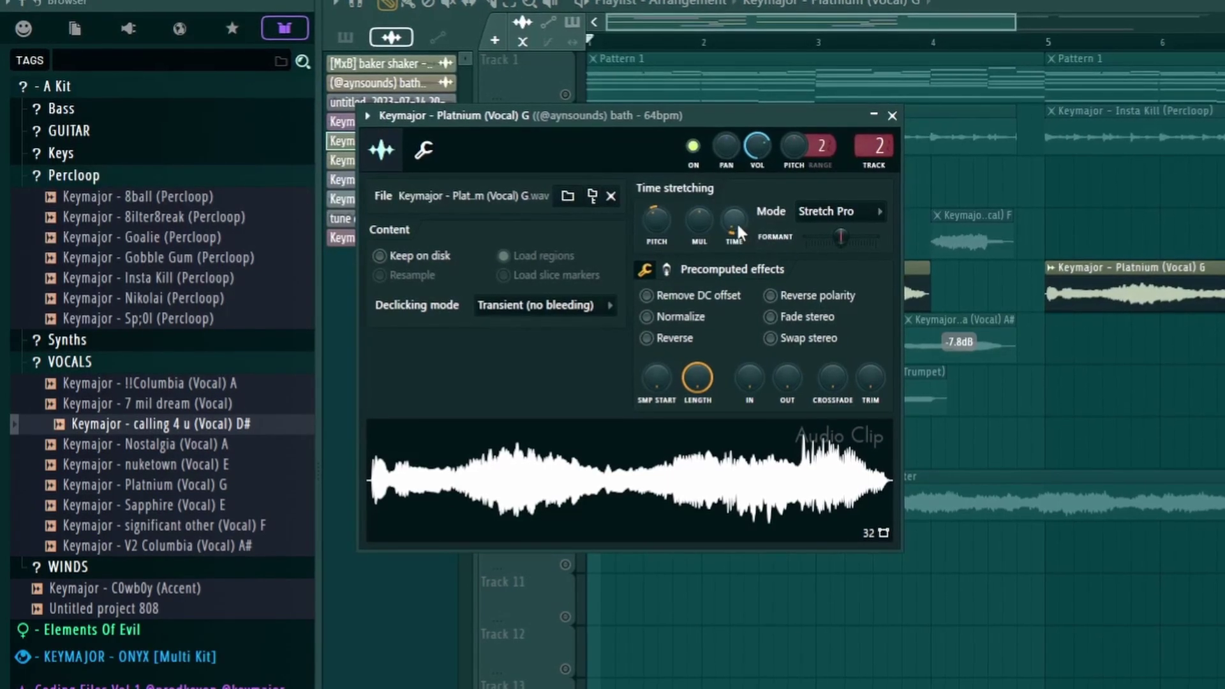
key("Escape")
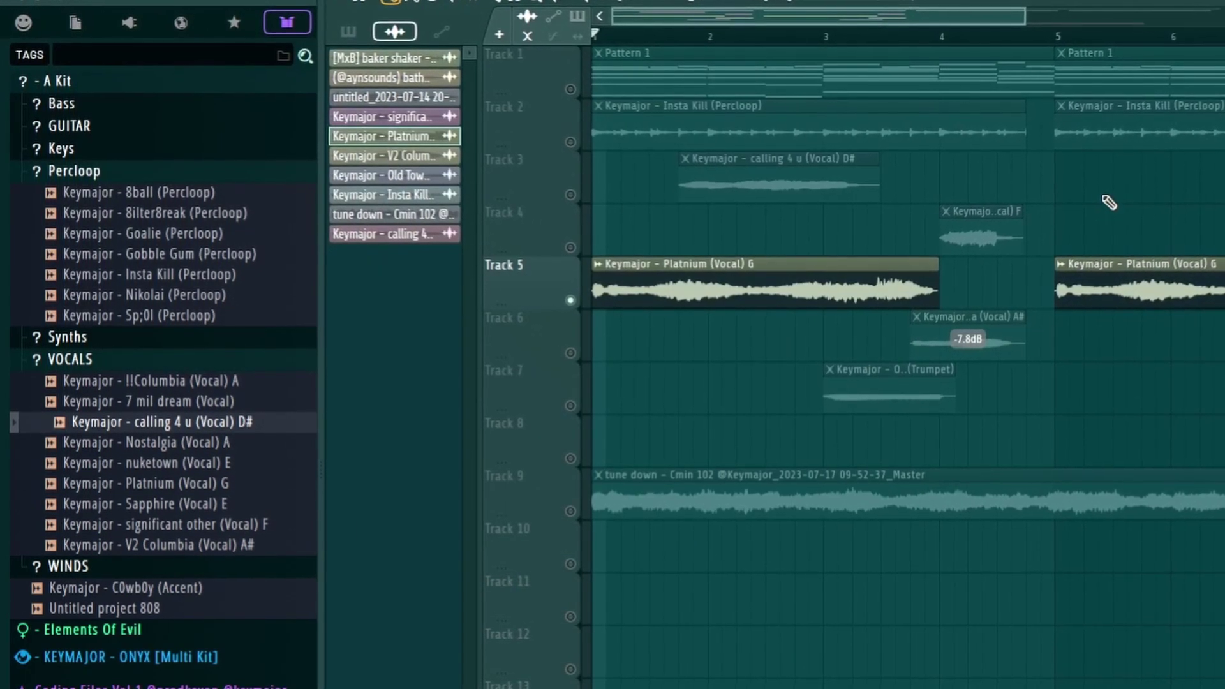
double_click(677, 291)
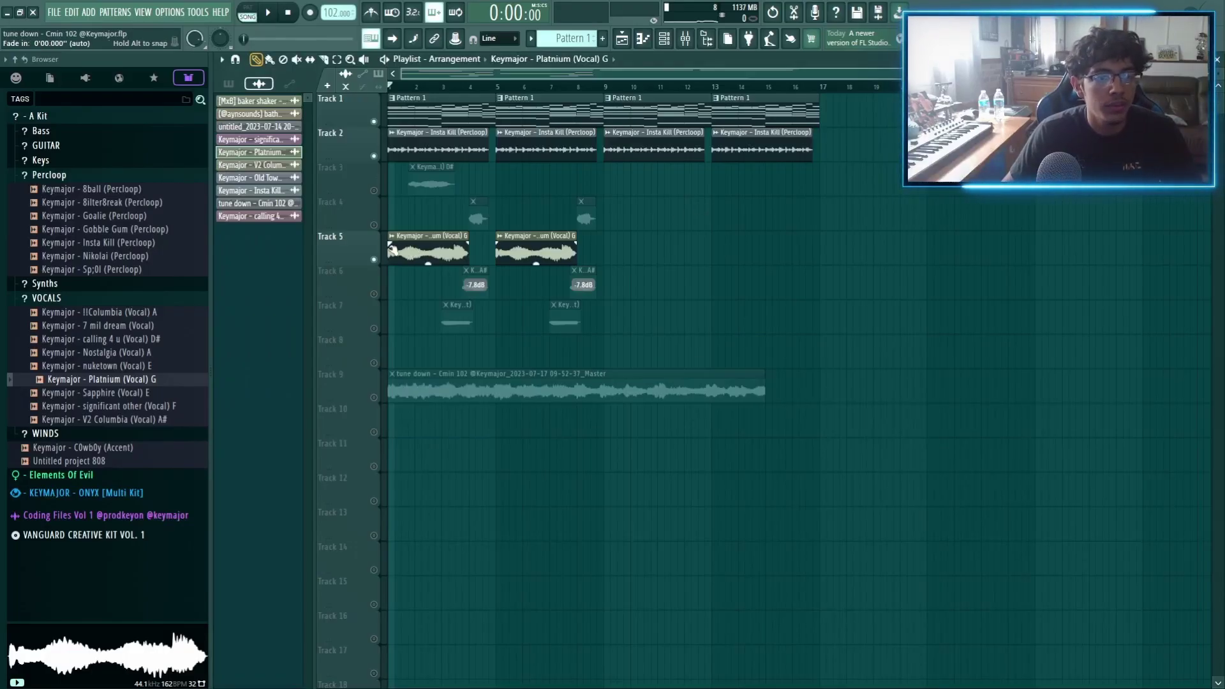
- Open the significant other (Vocal) F clip on Track 4 and locate its sample in the browser
scroll(392, 249, "up", 2, "ctrl")
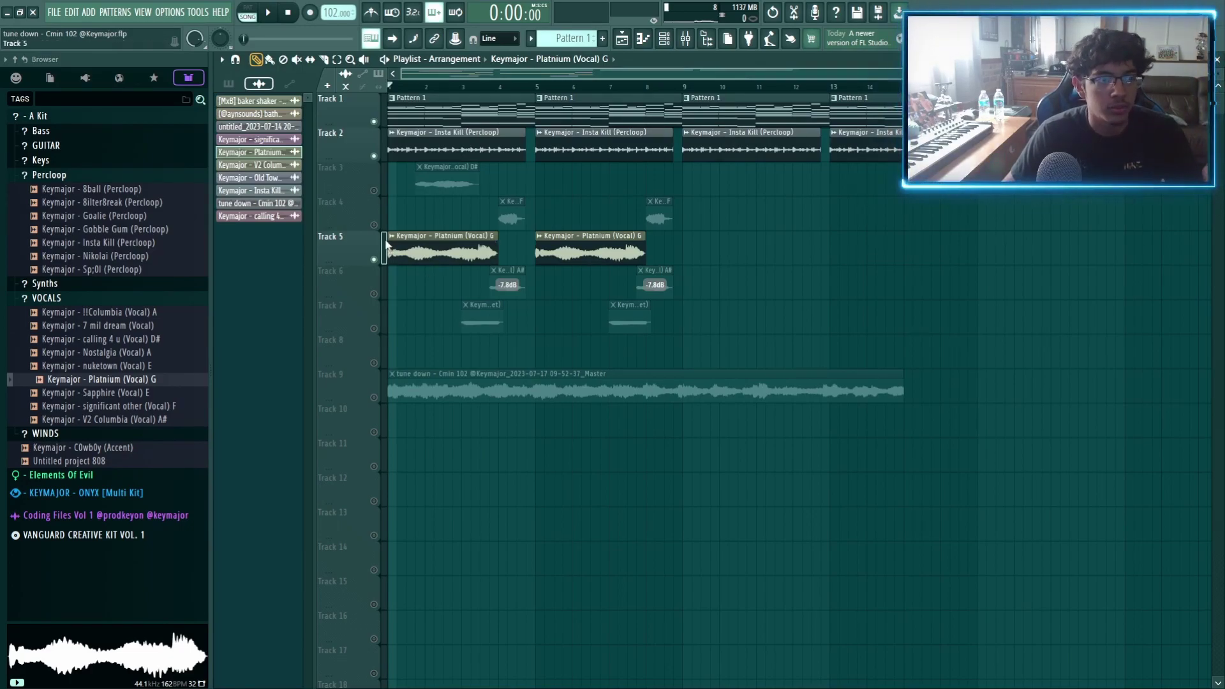
scroll(549, 237, "up", 2, "ctrl")
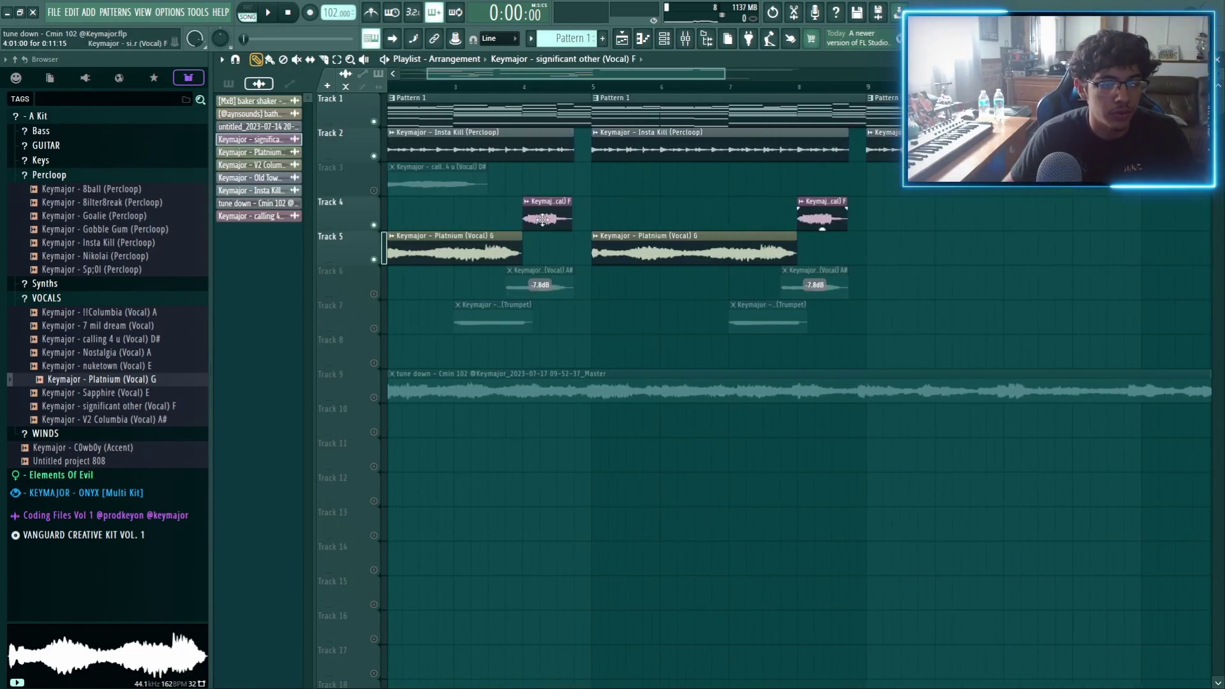
double_click(542, 220)
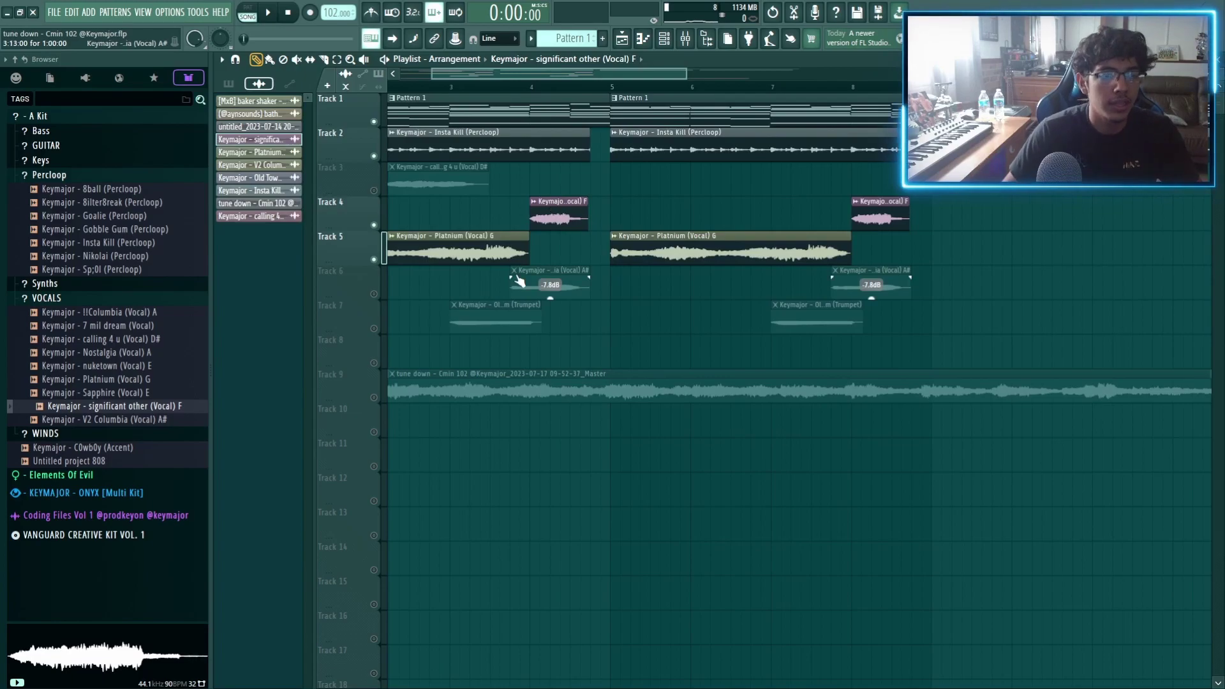
- Select the significant other (Vocal) F clip in bar 4 and inspect the V2 Columbia (Vocal) A# clip's settings on Track 6
scroll(529, 255, "down", 3)
scroll(518, 249, "up", 3)
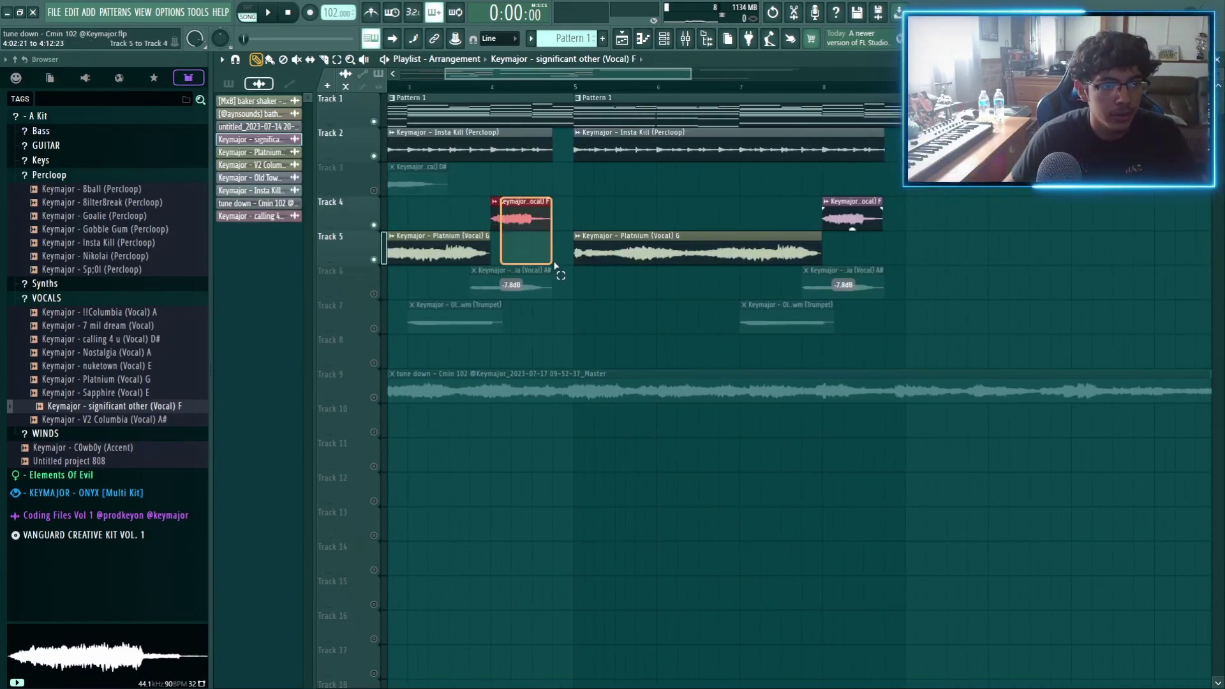
left_click_drag(554, 263, 554, 264)
left_click(466, 257, "ctrl")
left_click_drag(505, 216, 529, 295)
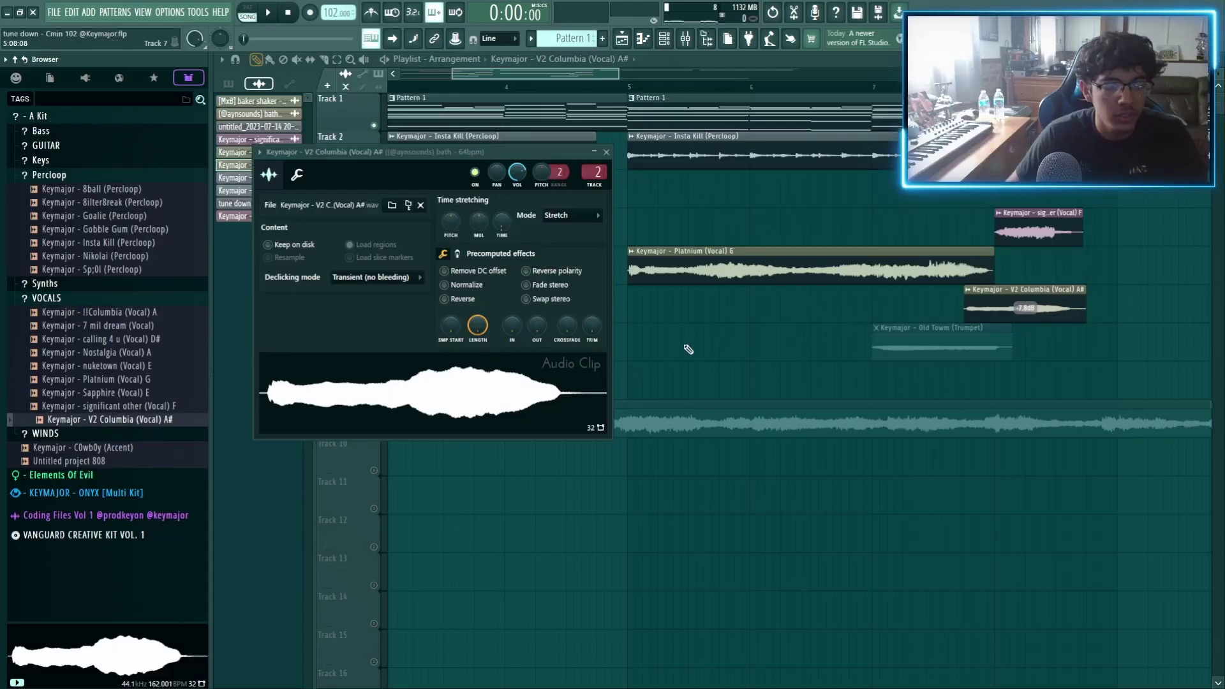
key("Escape")
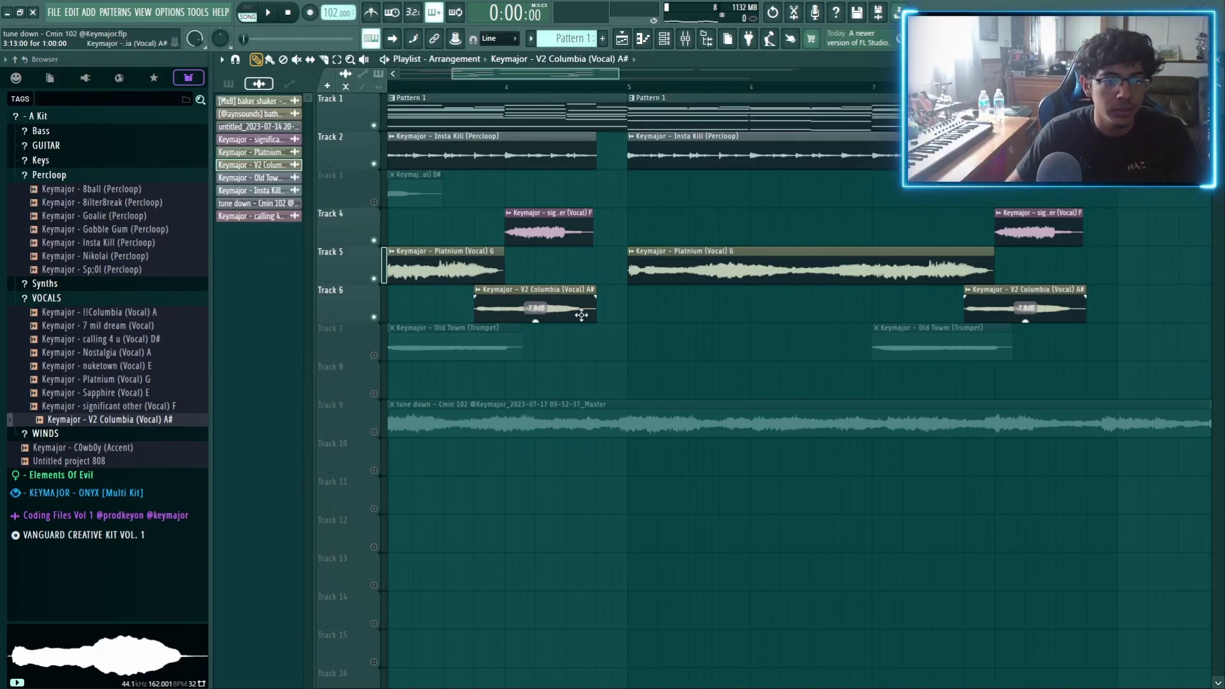
- Play the arrangement with the layered vocals, stop it, and select the overlapping significant other and V2 Columbia clips around bar 4
key("space")
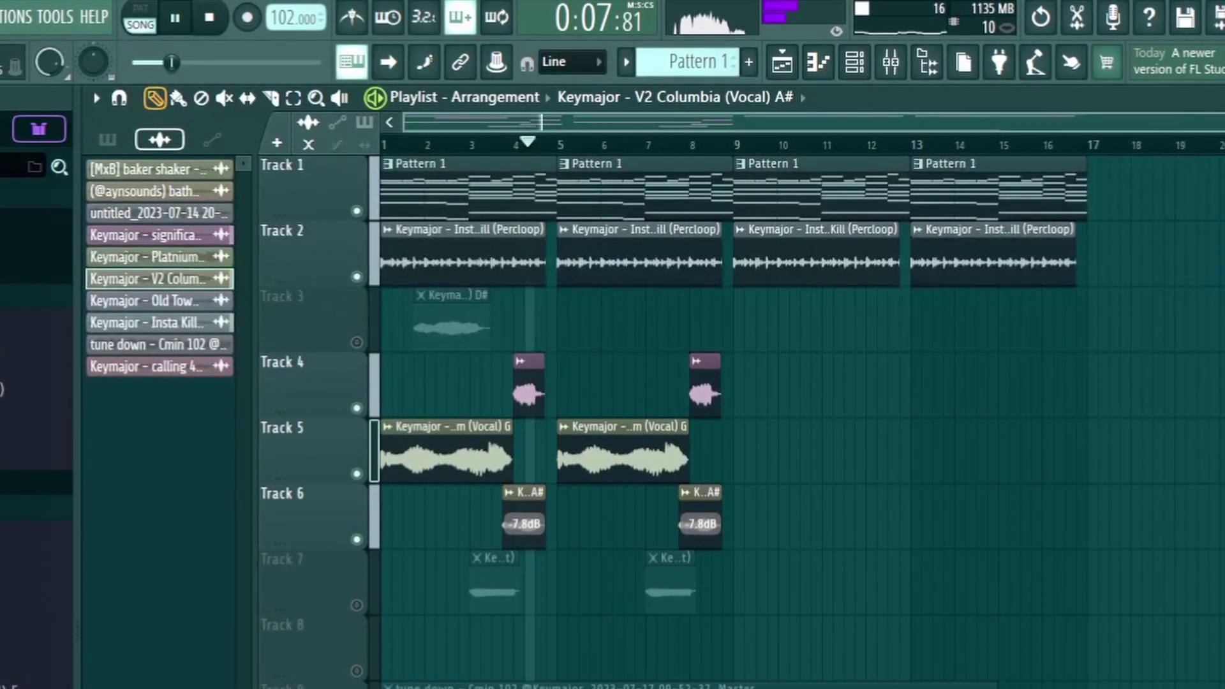
key("space")
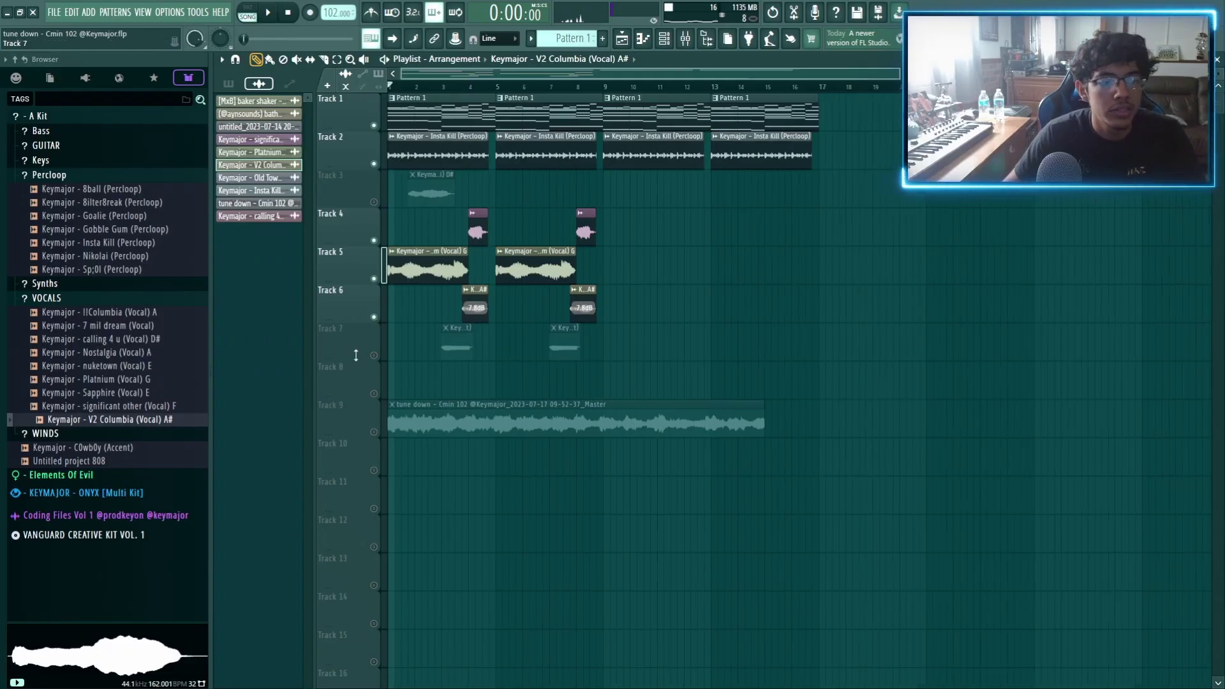
scroll(346, 360, "up", 5)
scroll(674, 315, "up", 3)
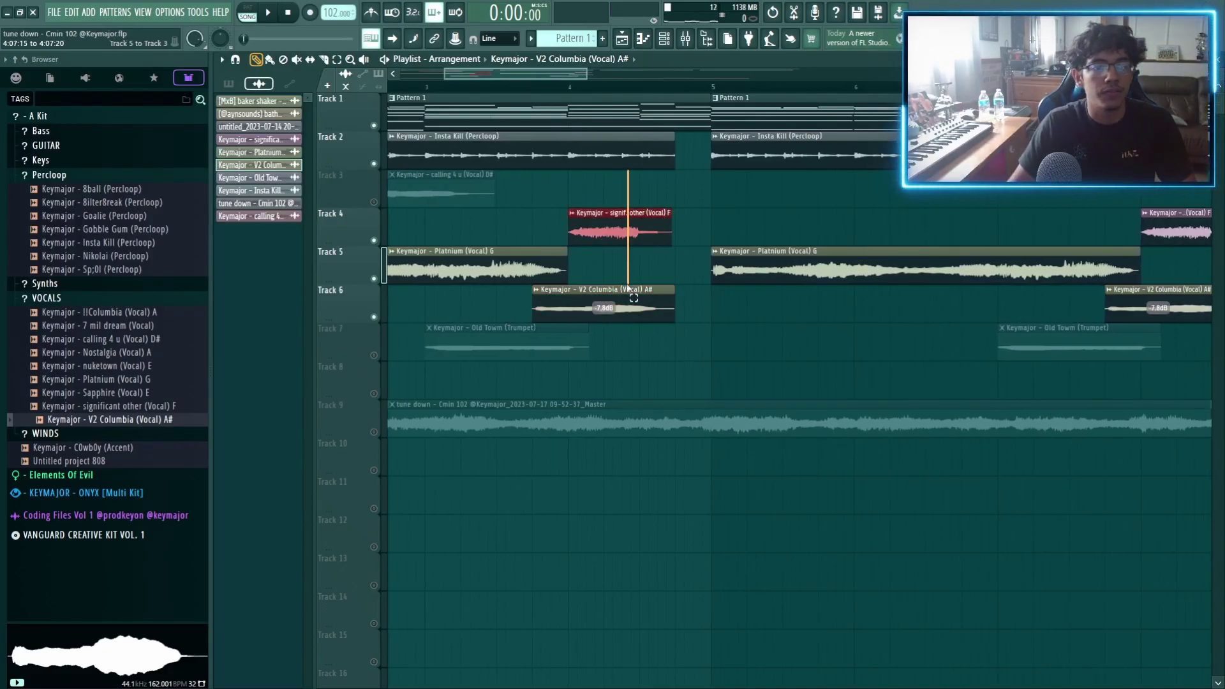
scroll(394, 364, "down", 4)
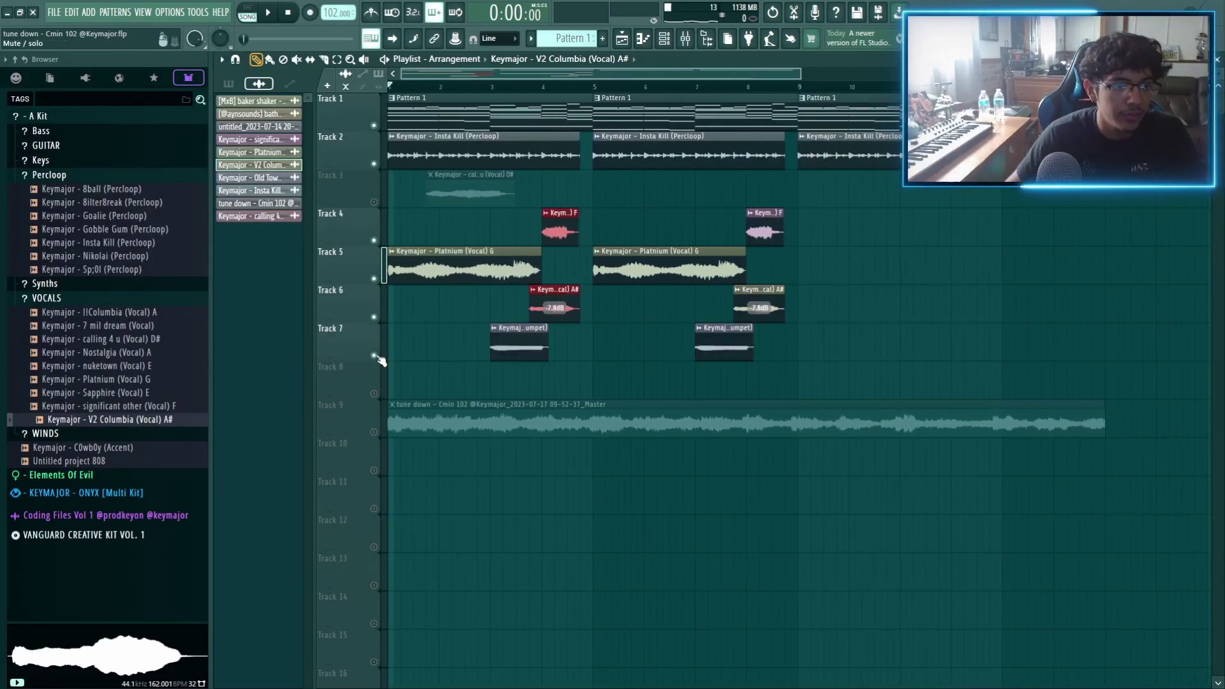
- Open the Old Towm (Trumpet) clip's settings on Track 7 and locate its sample in the browser
double_click(509, 333)
left_click(425, 239)
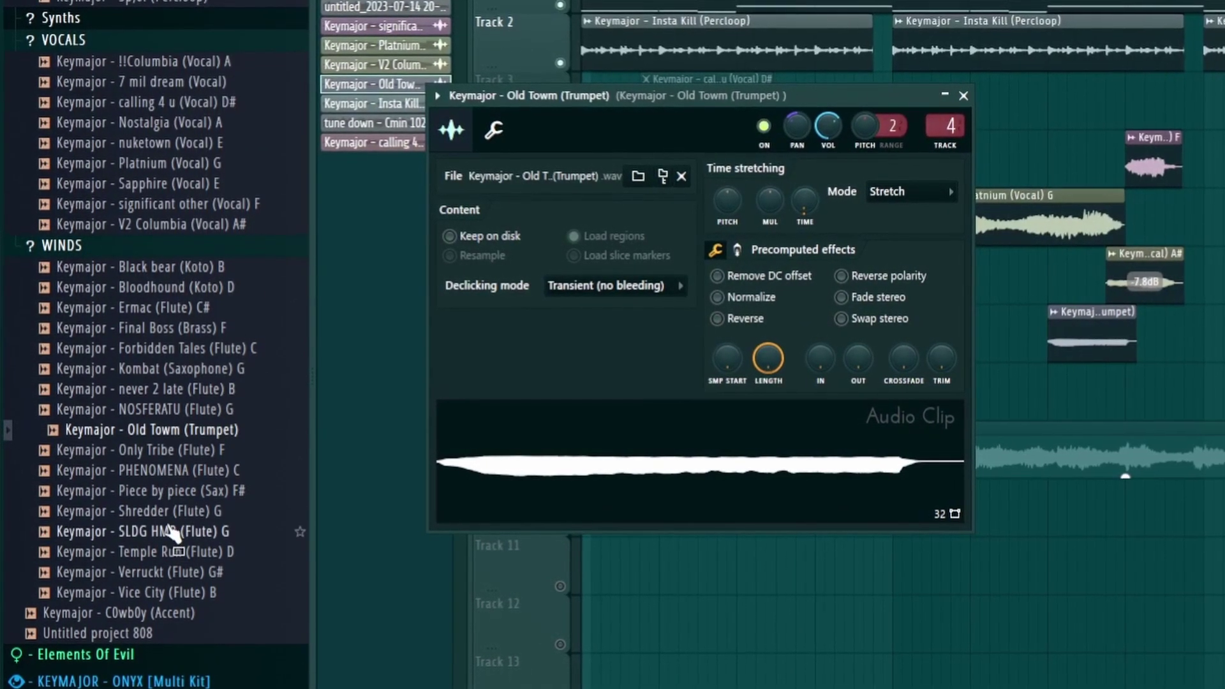
- Audition samples in the browser's WINDS folder, including never 2 late (Flute) B, PHENOMENA (Flute) C and Shredder (Flute) G
left_click(208, 263)
scroll(273, 161, "up", 2)
scroll(292, 263, "down", 2)
left_click(305, 304)
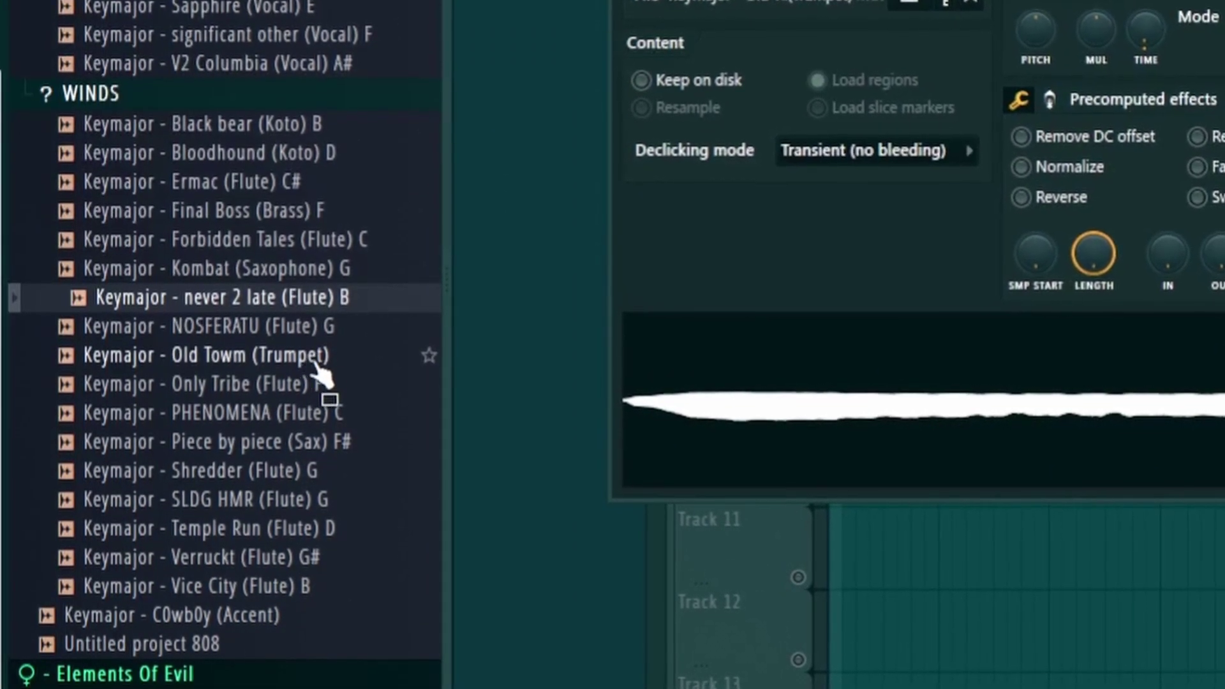
left_click(319, 386)
left_click(333, 409)
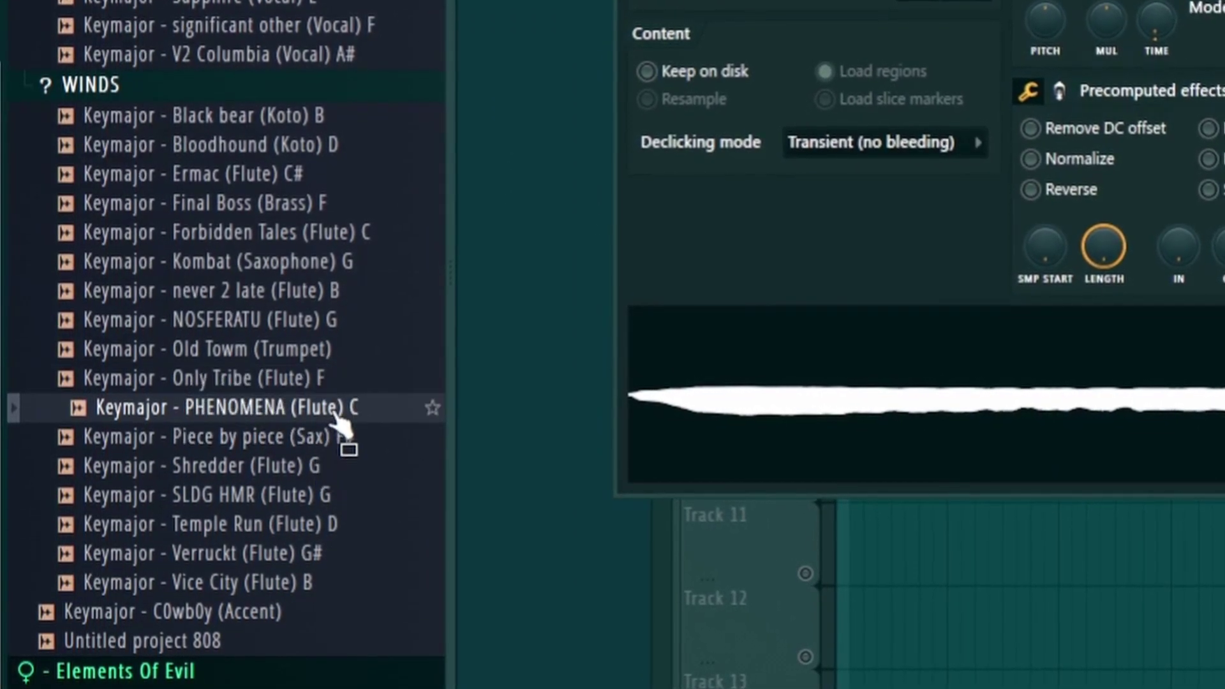
left_click(343, 477)
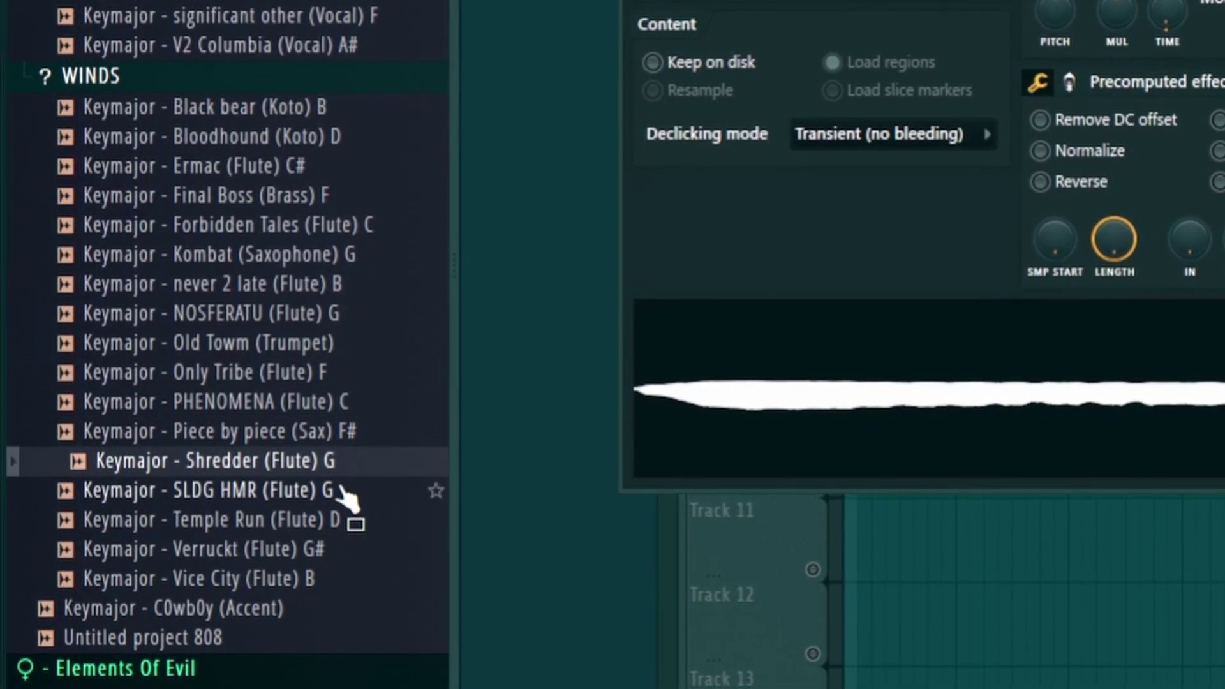
- Audition the remaining WINDS samples through Vice City (Flute) B and reselect Old Towm (Trumpet)
key("Down")
key("Down")
key("Down")
key("Down")
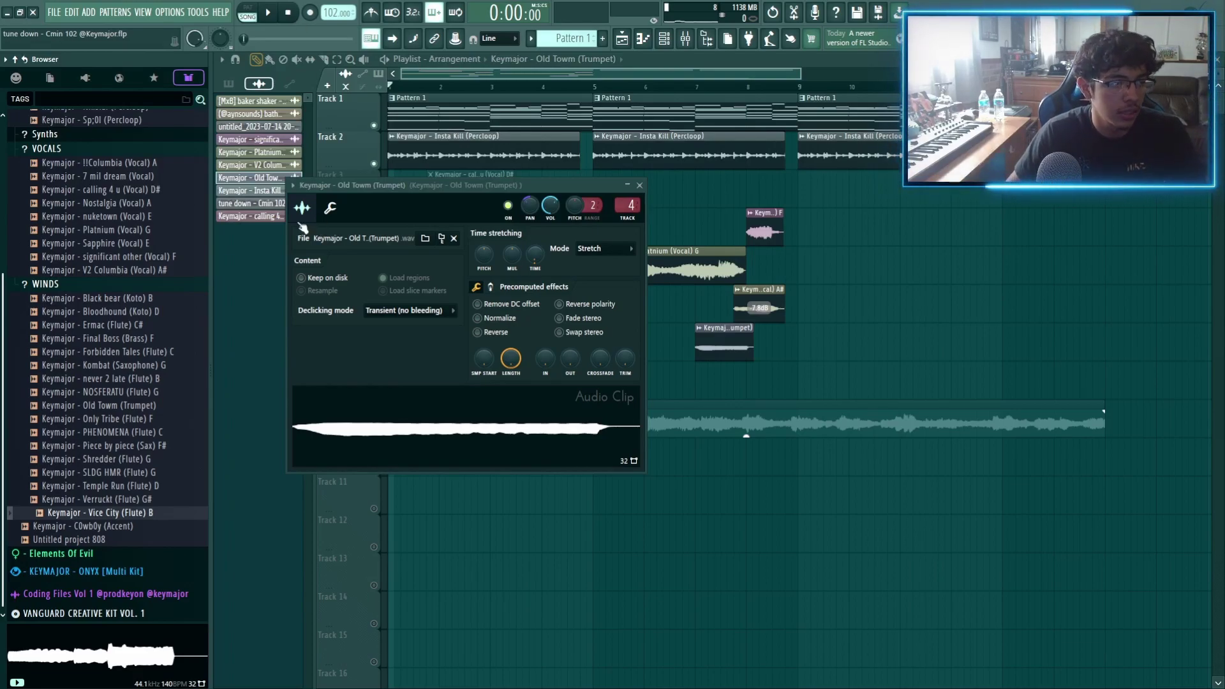
scroll(127, 417, "up", 1)
left_click(127, 418)
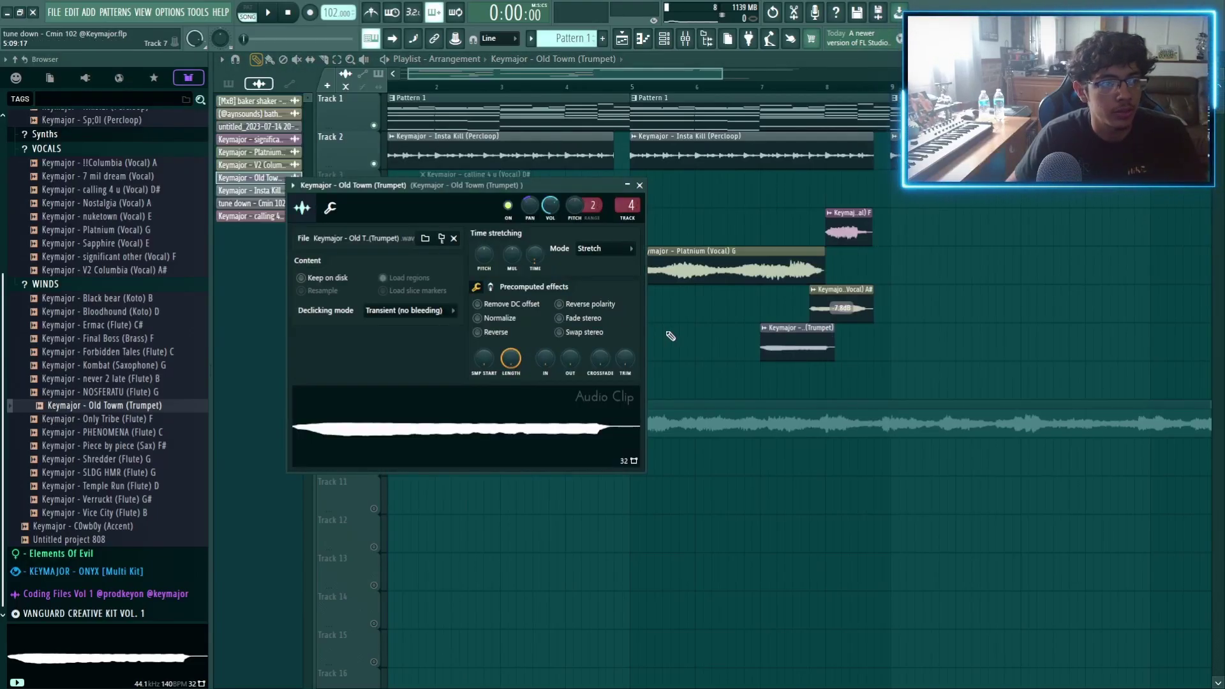
- Close the Old Towm (Trumpet) settings, recheck them from its clip on Track 7 and return to the full arrangement
key("Escape")
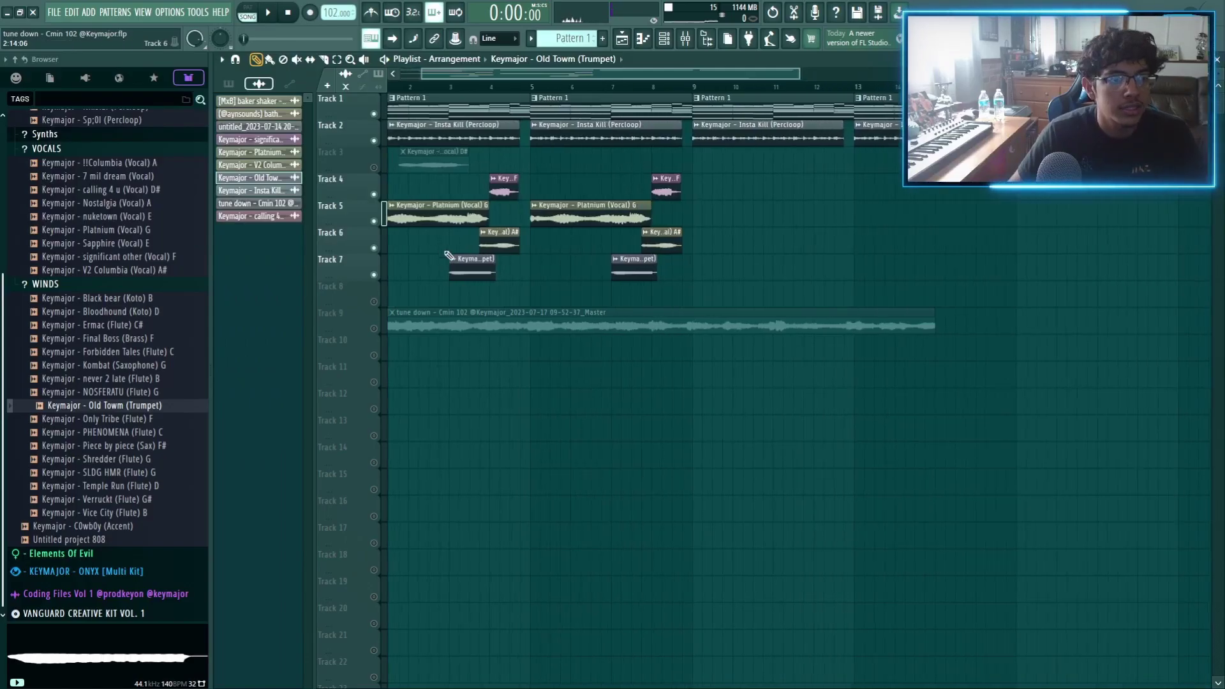
scroll(478, 272, "up", 5)
double_click(488, 274)
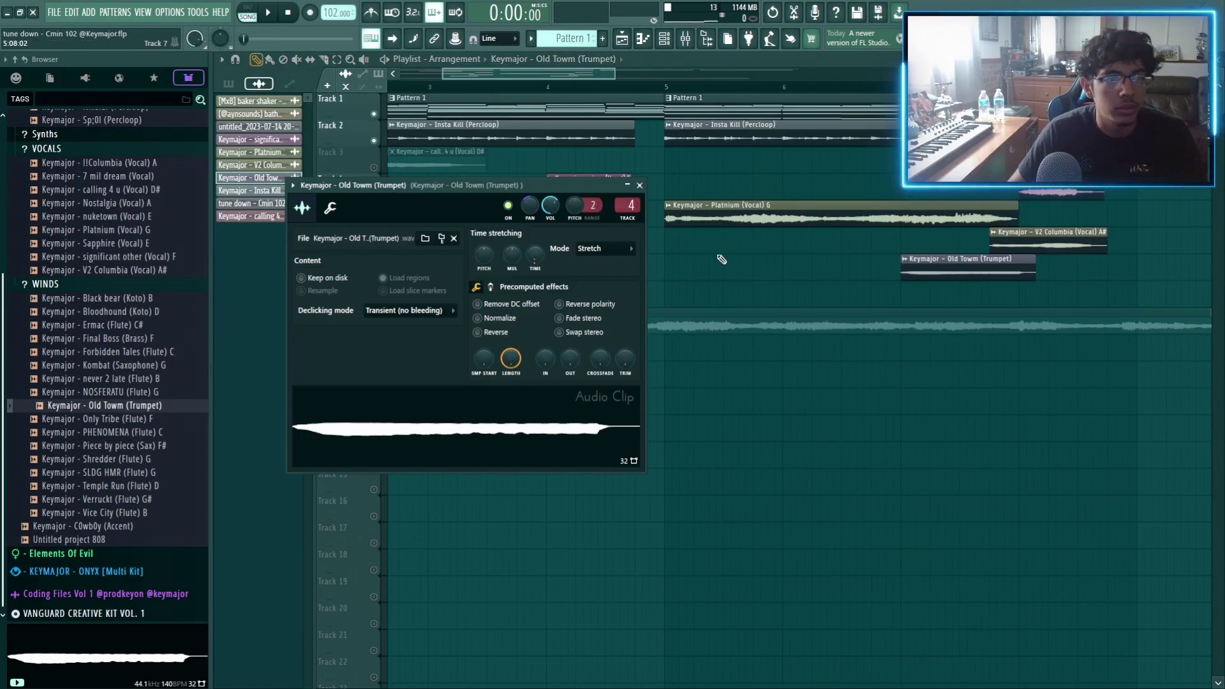
key("Escape")
scroll(520, 252, "down", 5)
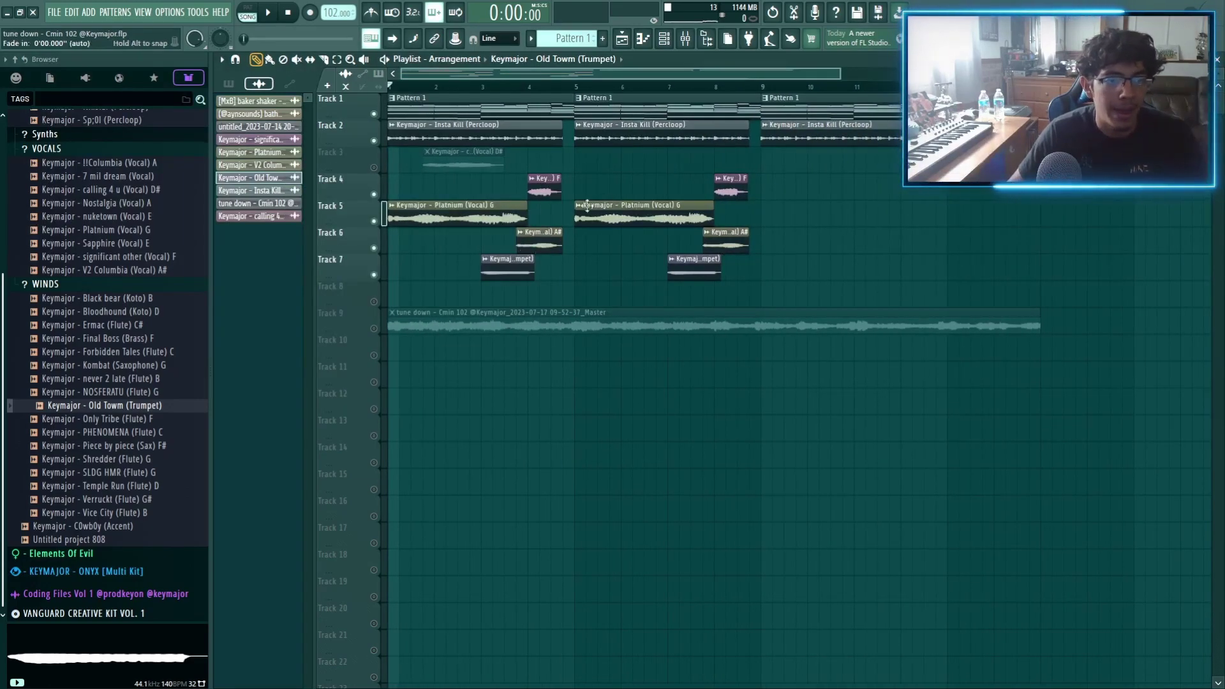
- Inspect the Ambience, Ozone Imager 2 and Fruity parametric EQ 2 effects on the bath - 64bpm mixer insert
left_click(689, 38)
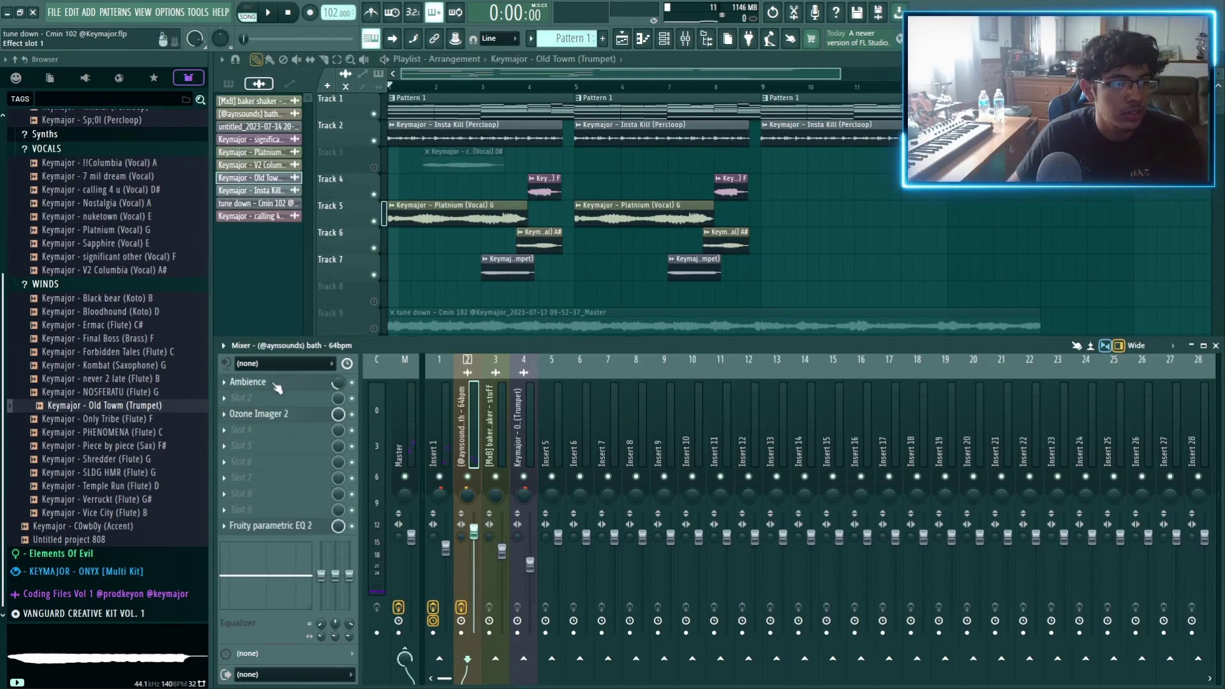
left_click(276, 383)
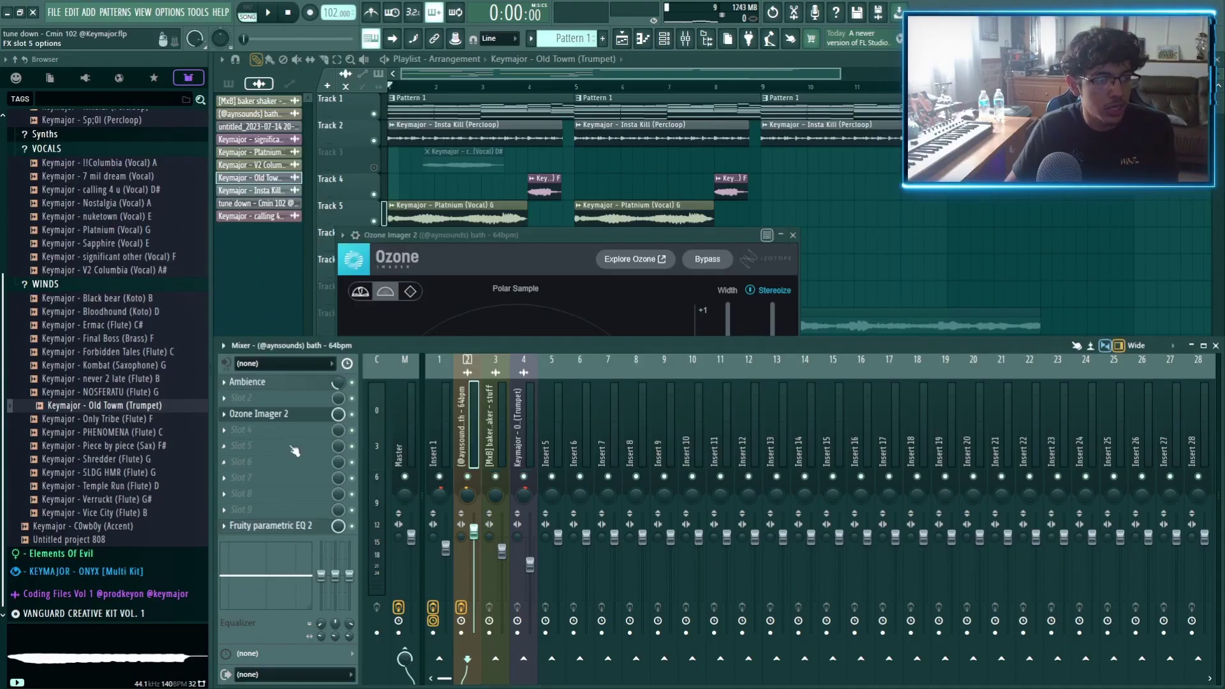
left_click(297, 422)
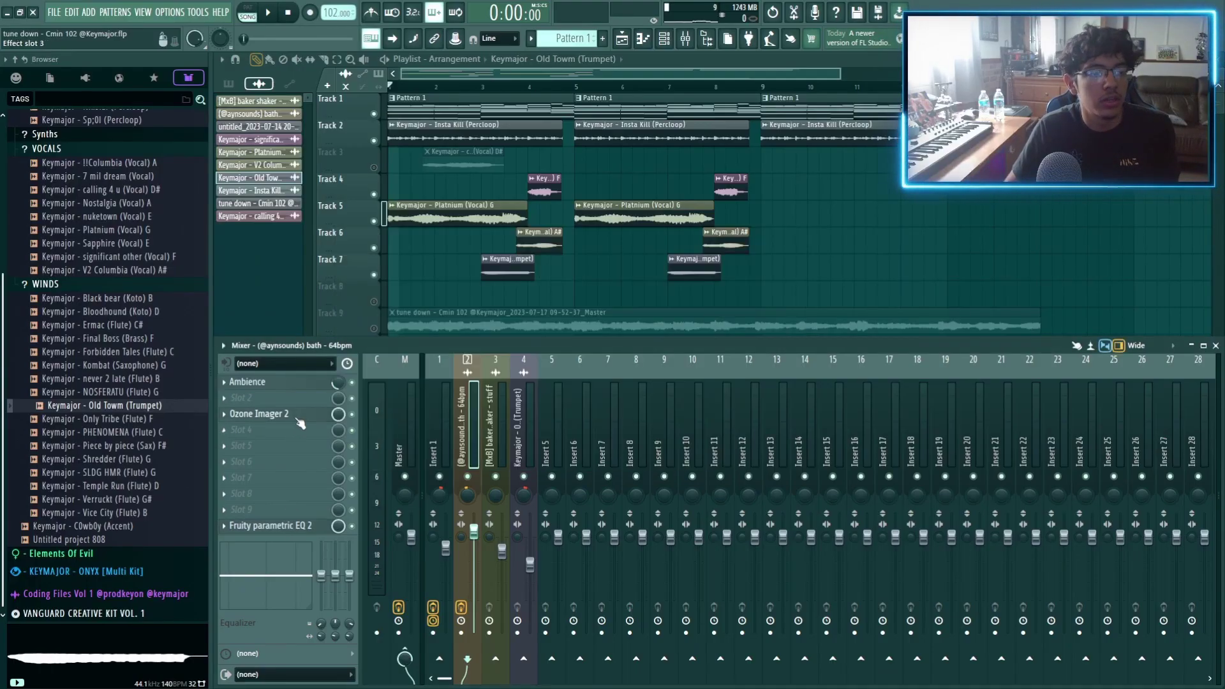
left_click(303, 530)
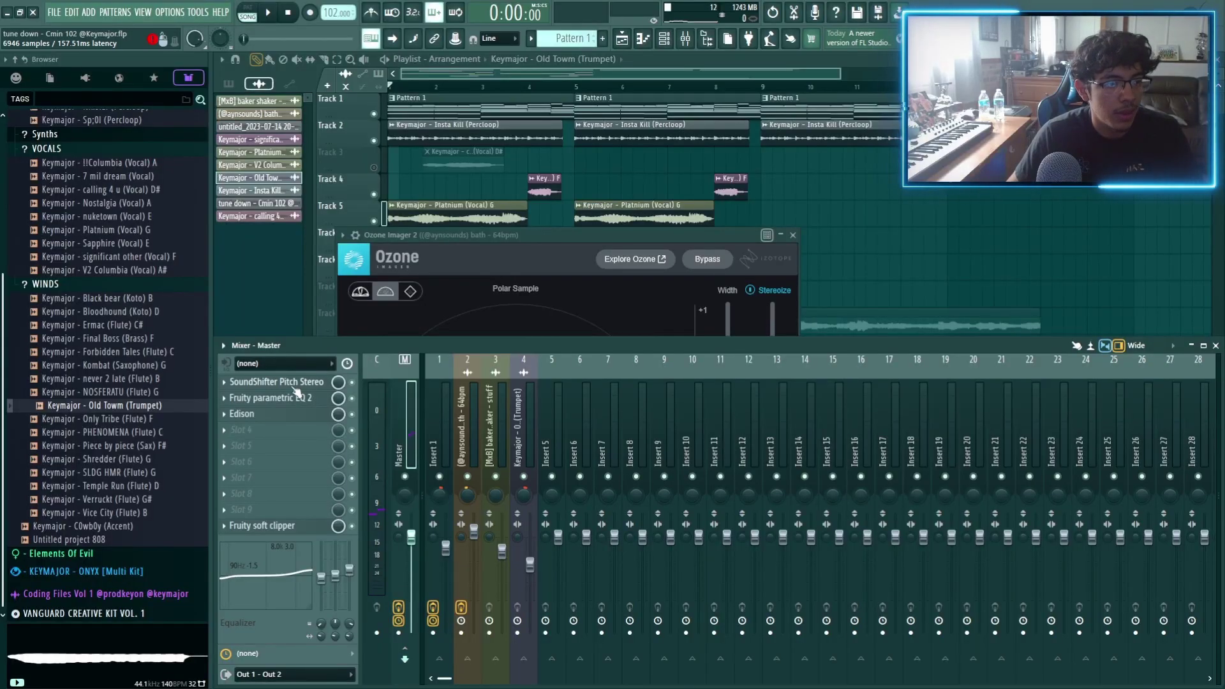
- Inspect SoundShifter Pitch Stereo on the Master and adjust the time-stretching pitch of the tune down master clip
left_click(294, 384)
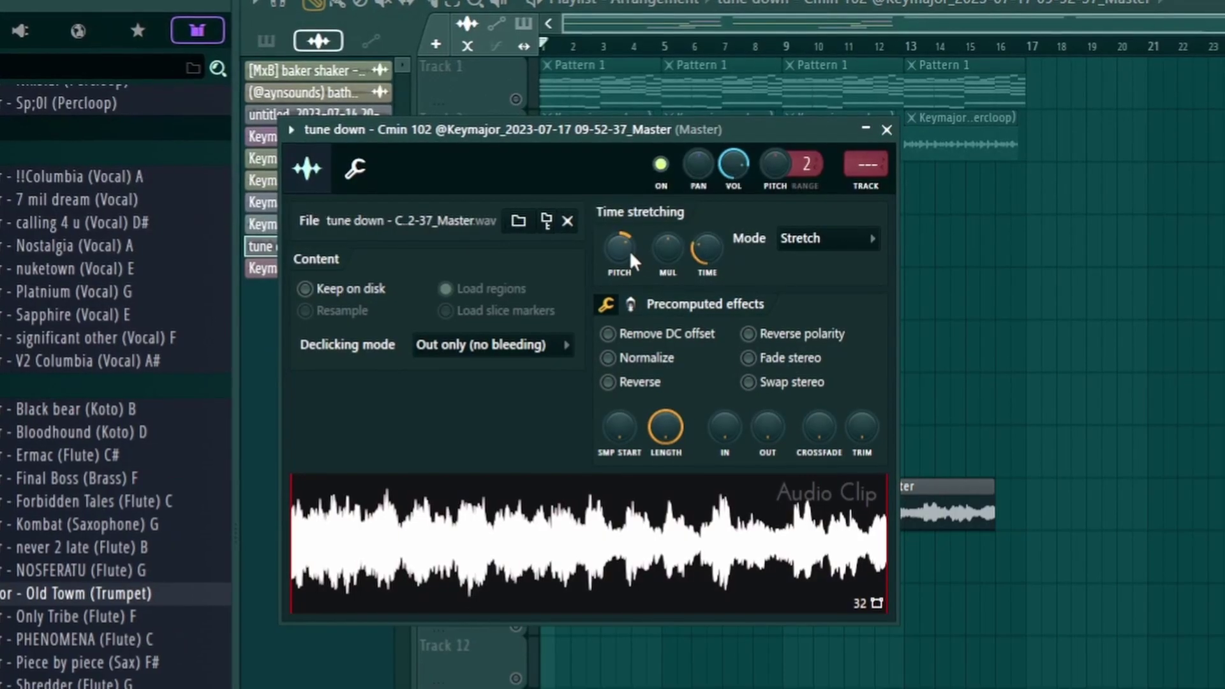
left_click_drag(629, 250, 618, 240)
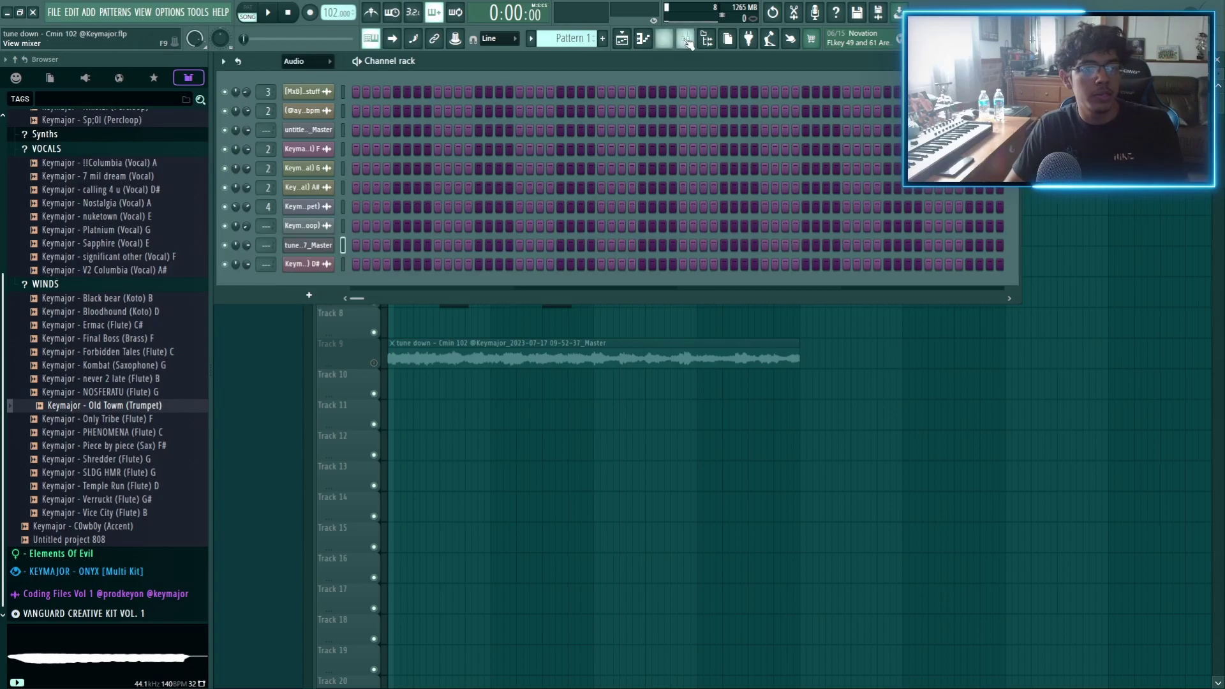
- Check the Master track's effect slots in the mixer, return to the playlist and play the arrangement
key("F9")
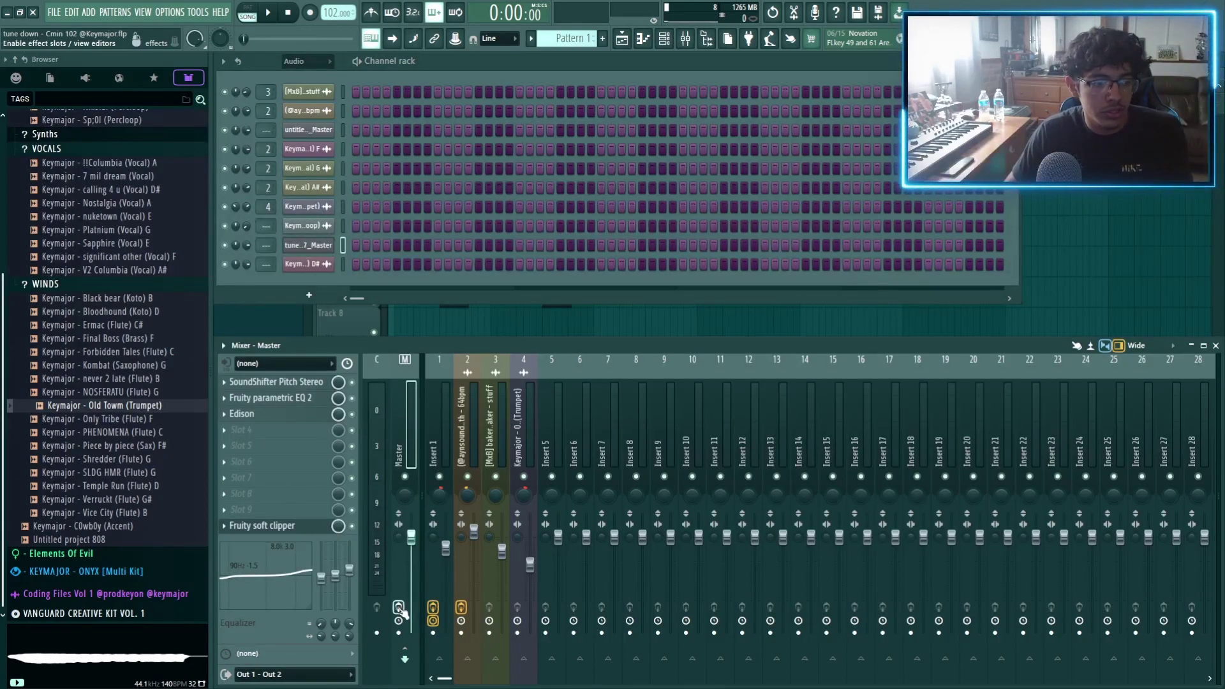
key("F5")
key("space")
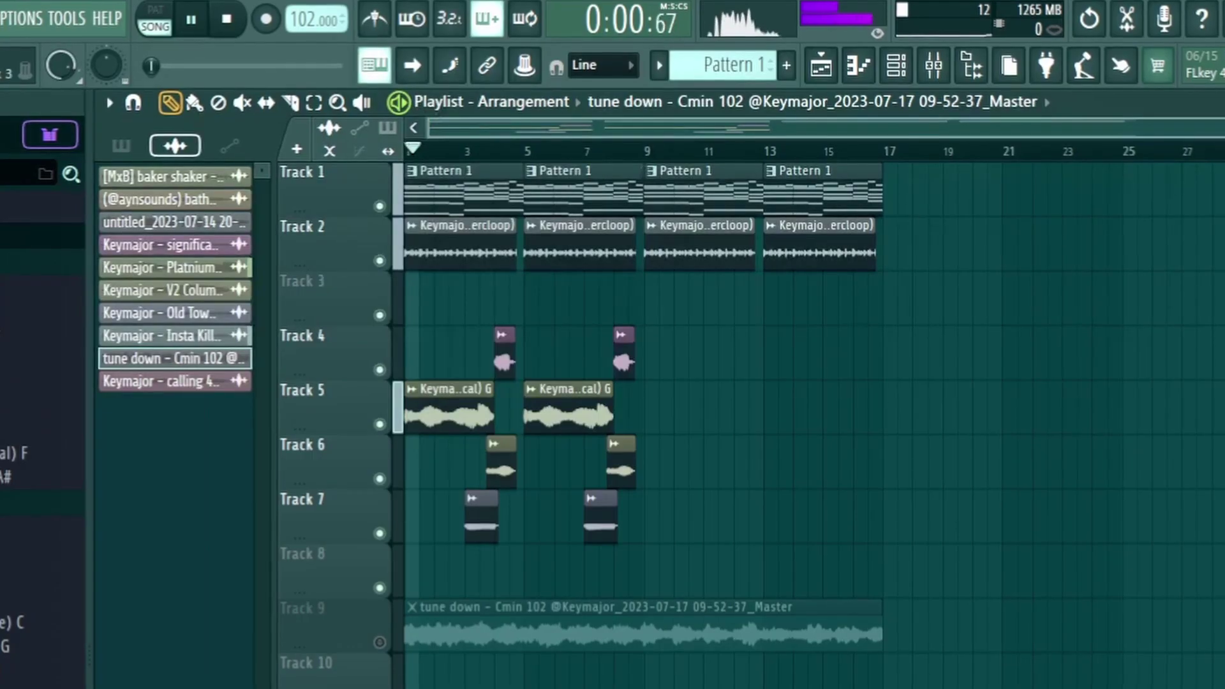